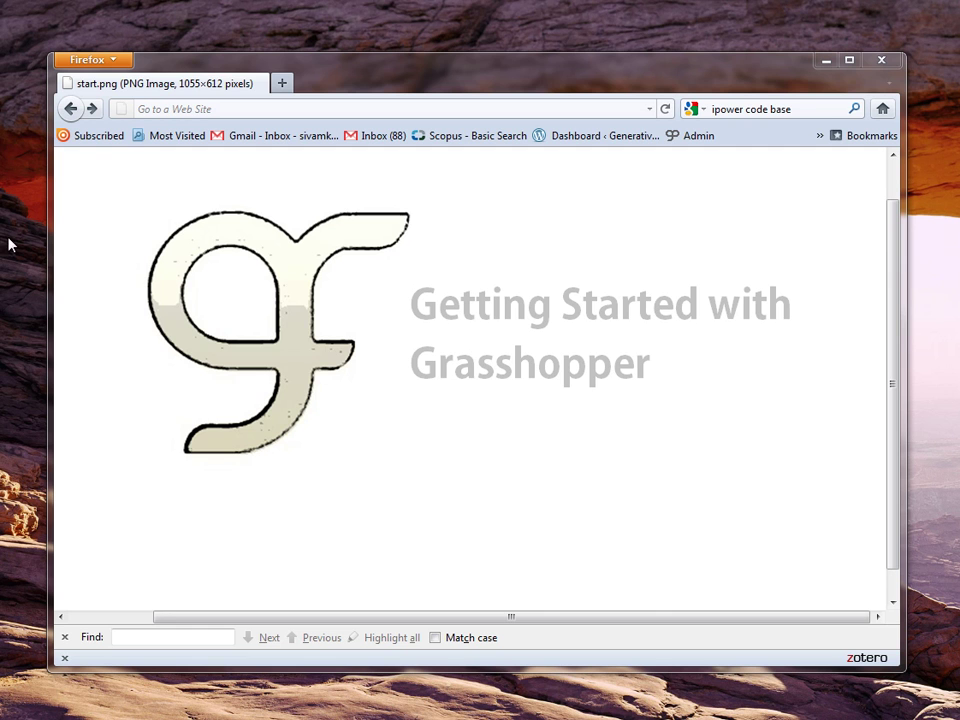
click(197, 106)
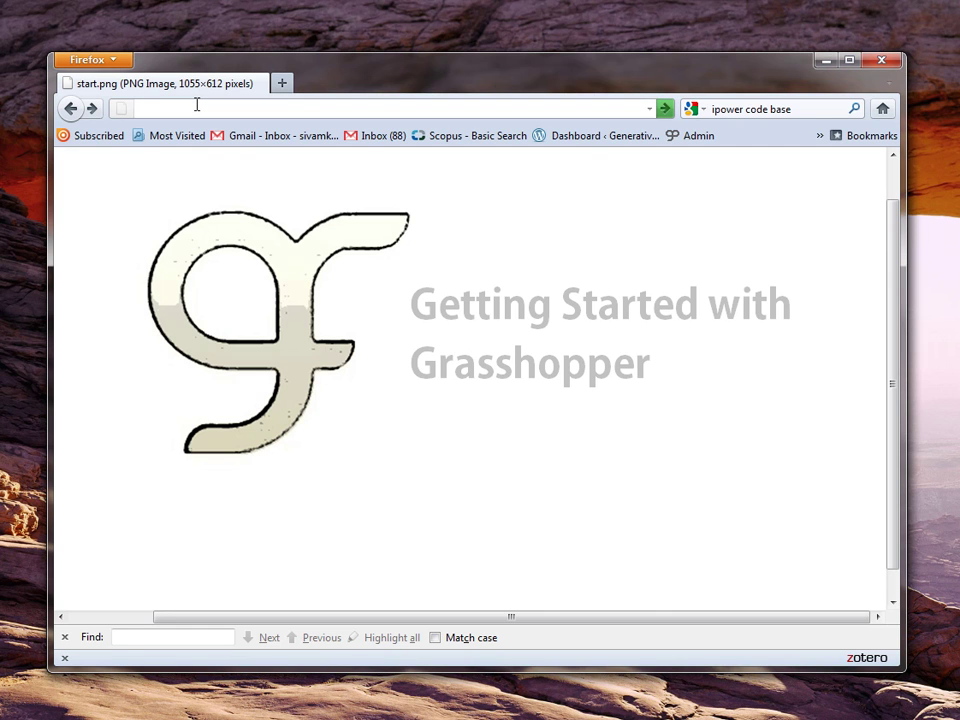
text(www)
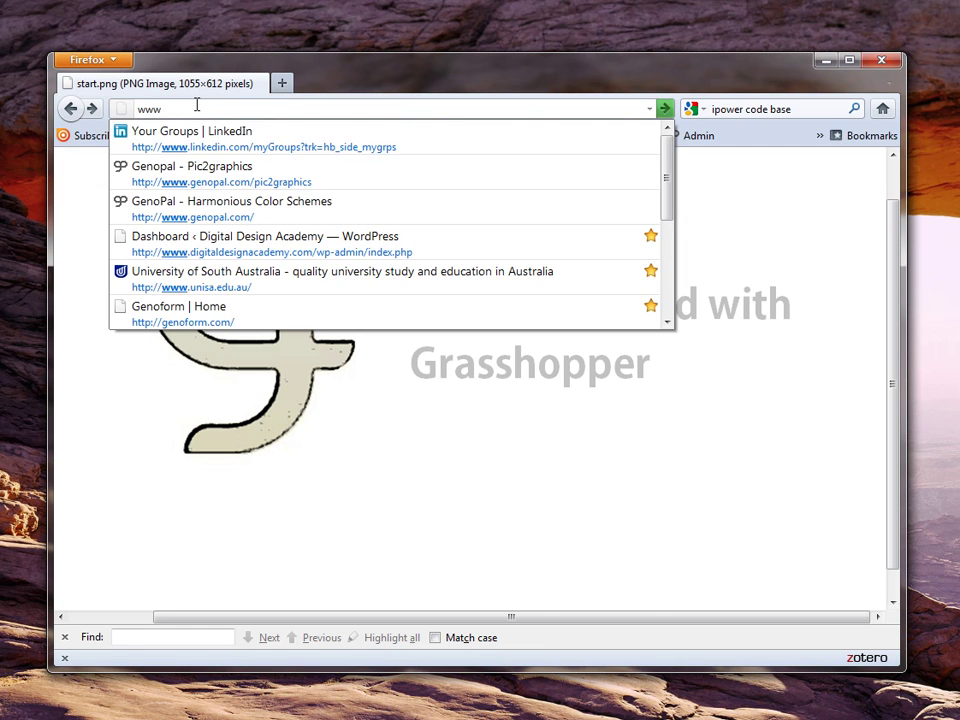
text(.genoform.com)
key(Return)
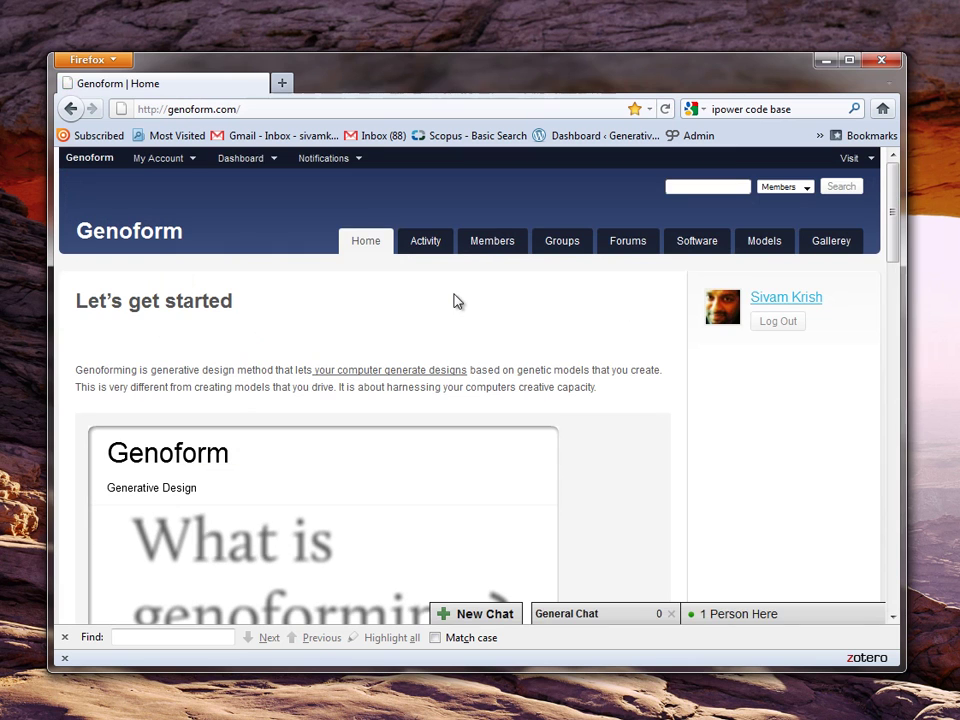
Download Genoform.zip from the site's Software page and open it with Windows Explorer
click(697, 248)
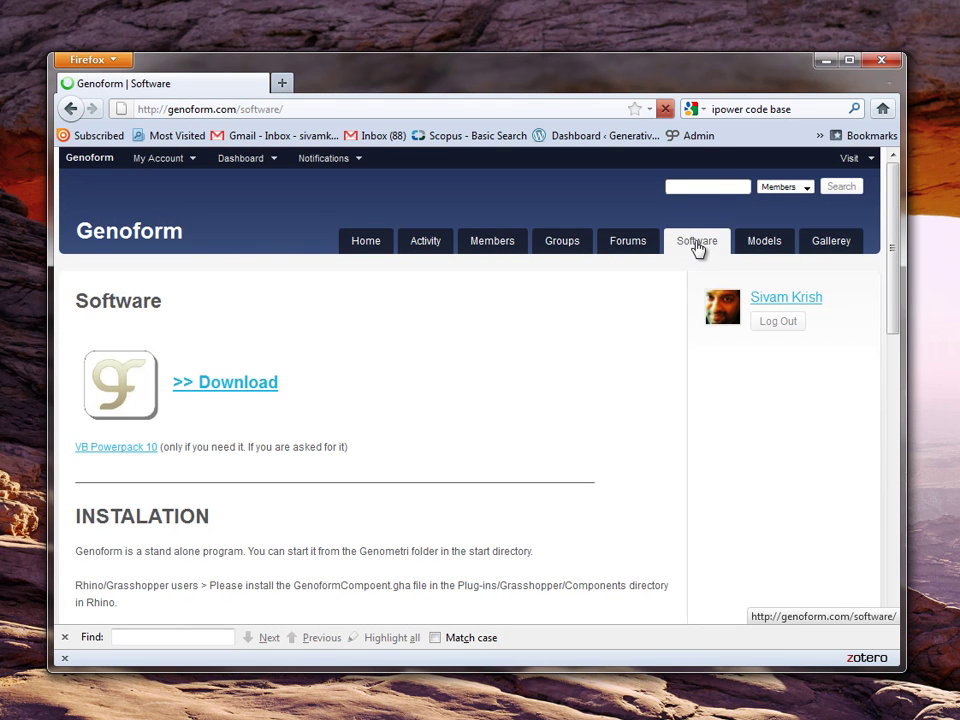
click(258, 386)
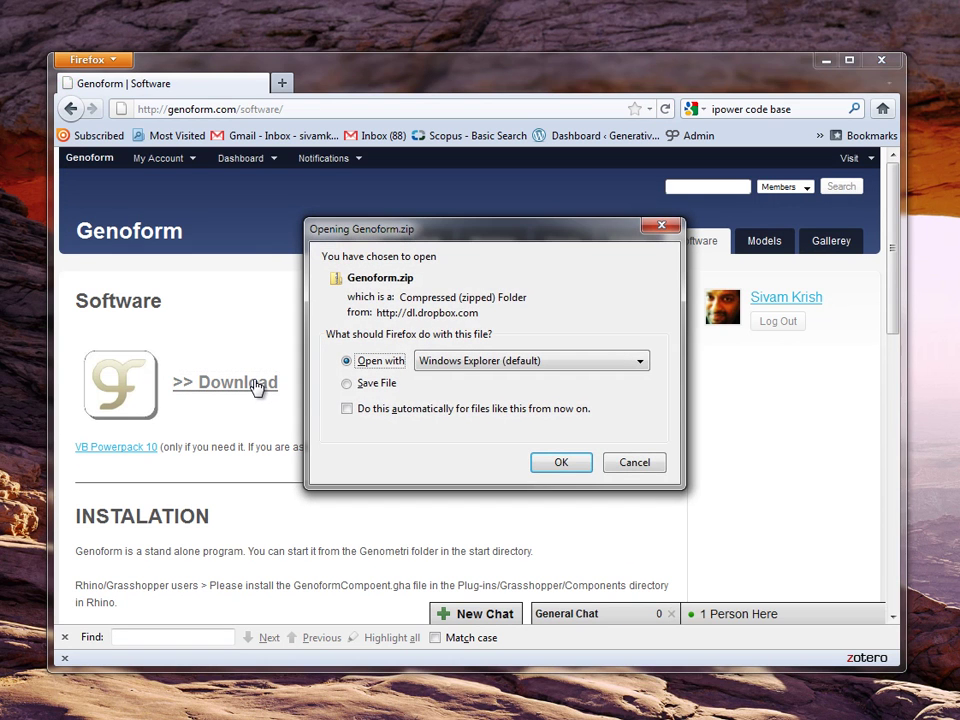
click(543, 465)
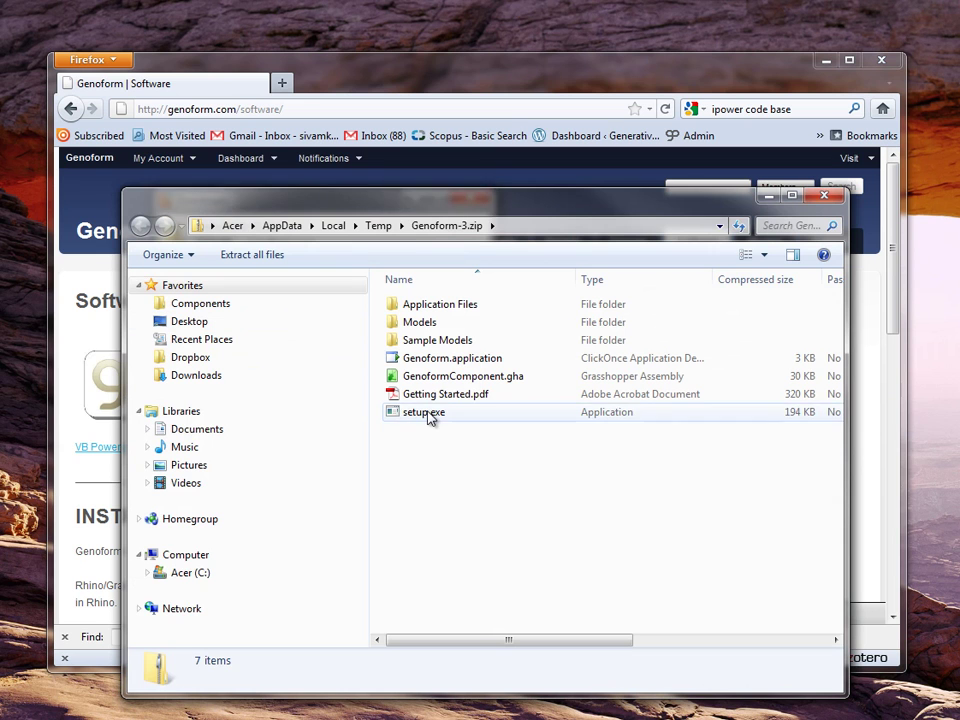
Install Genoform from setup.exe in the zip, allowing it through the Windows Firewall, and dismiss its startup message
double_click(428, 413)
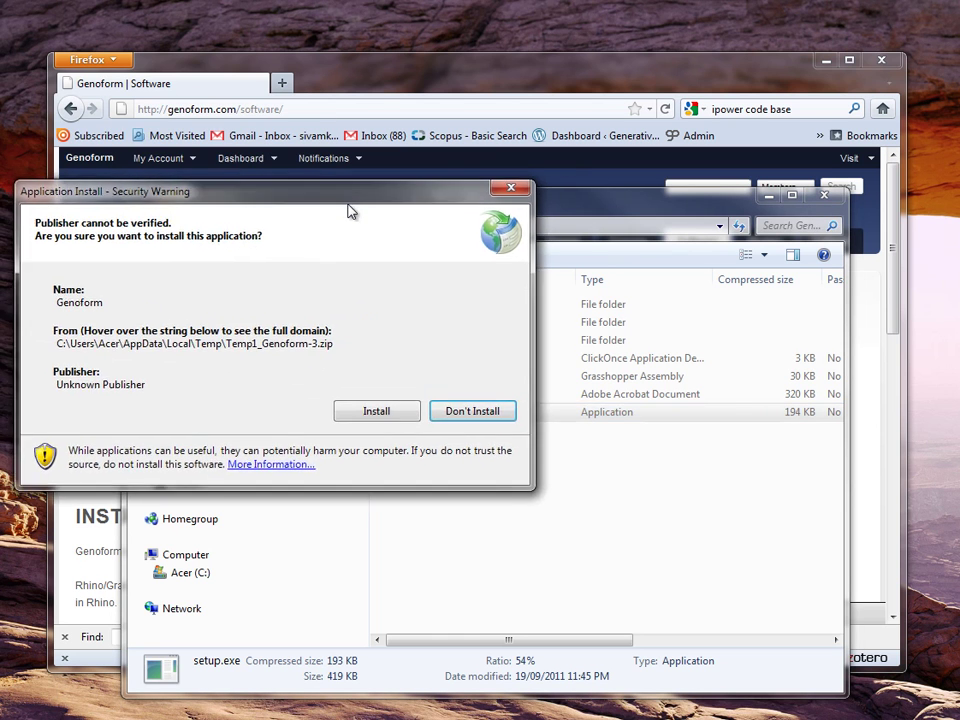
click(450, 425)
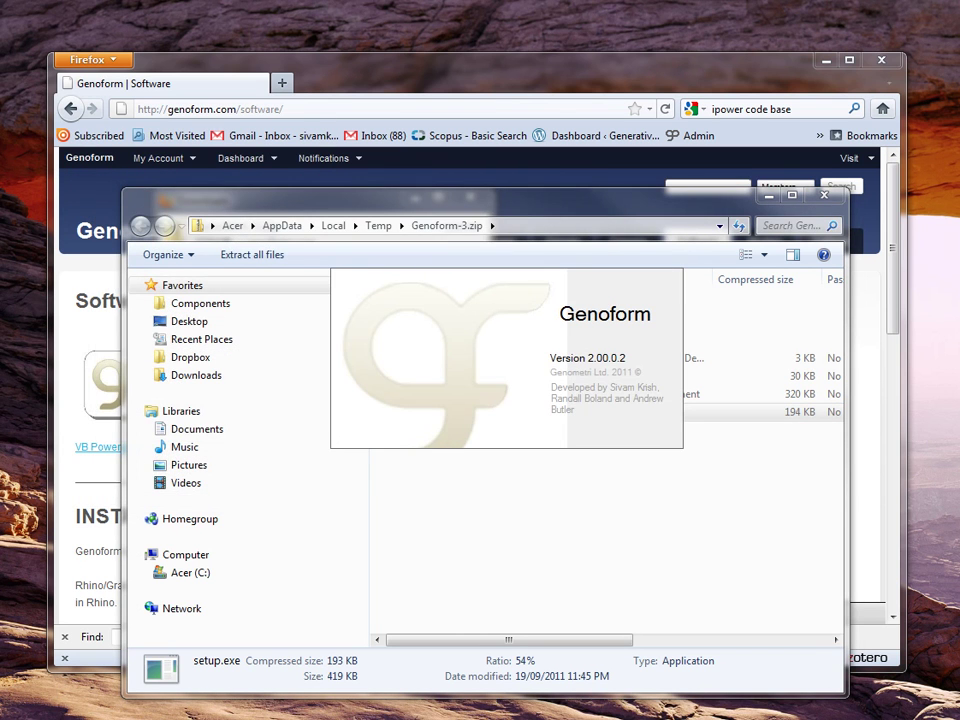
drag(40, 193, 485, 193)
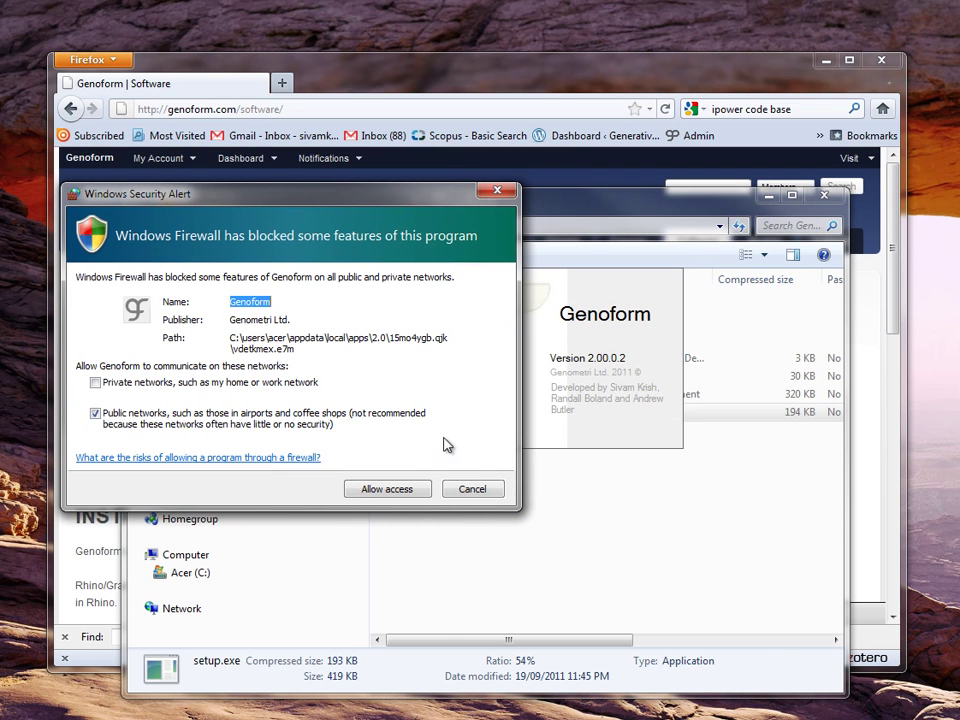
click(388, 491)
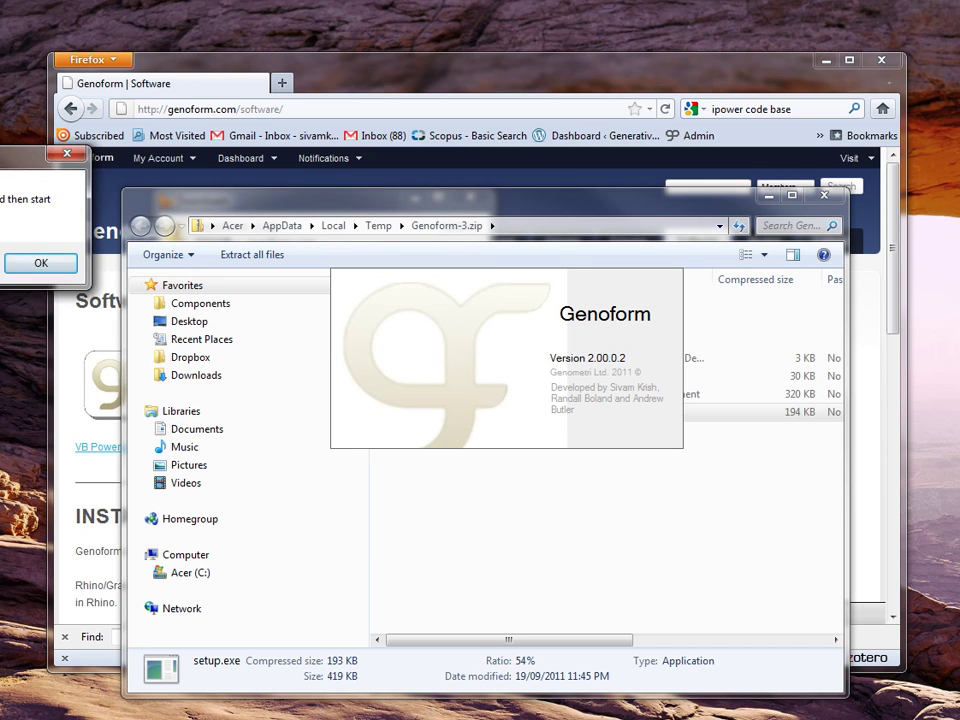
drag(5, 120, 333, 329)
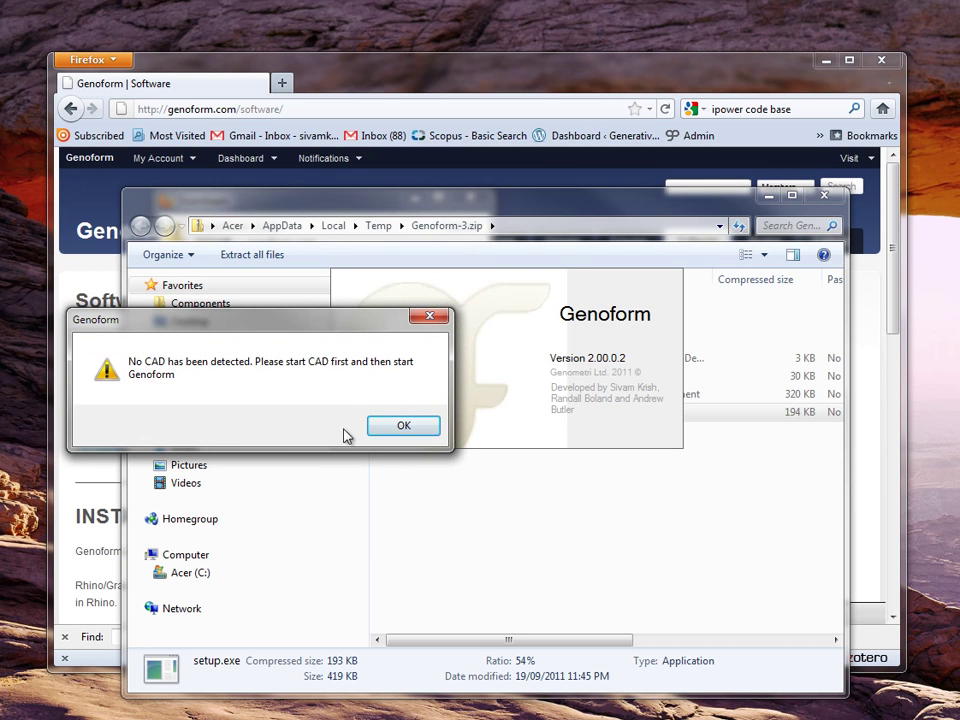
click(394, 431)
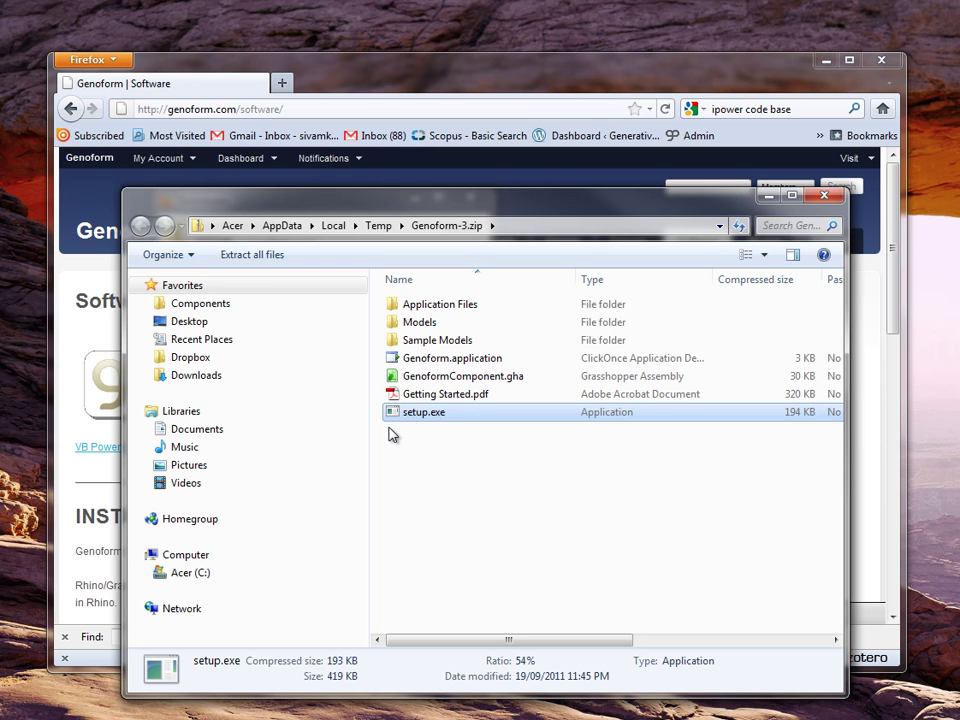
Copy GenoformComponent.gha from the zip into the Rhinoceros 4.0 Plug-ins\Grasshopper\Components folder
drag(300, 715, 535, 197)
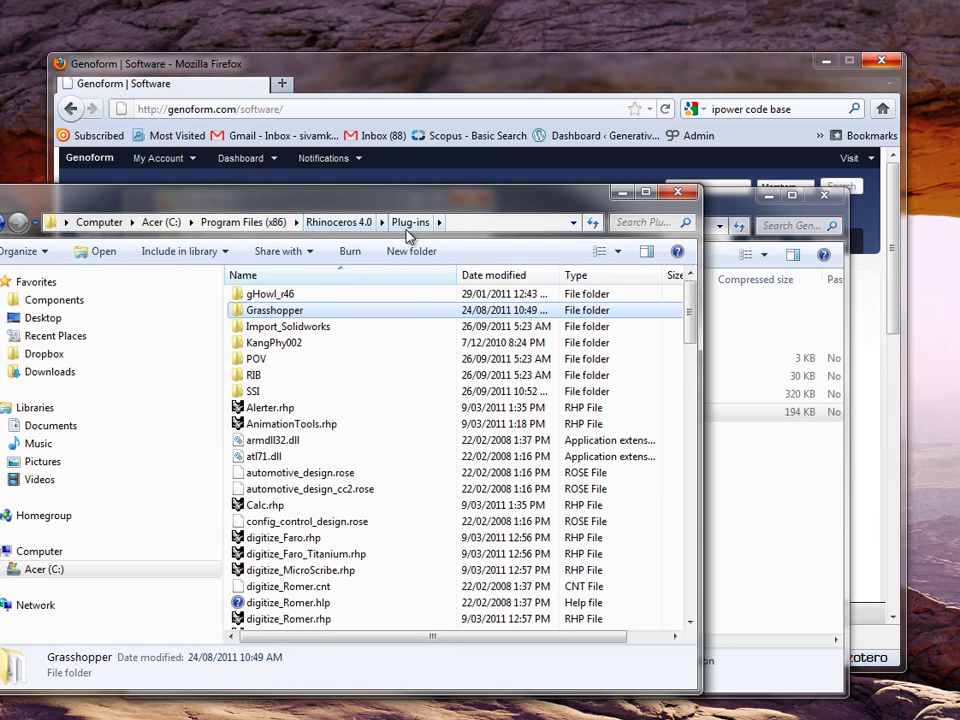
double_click(248, 316)
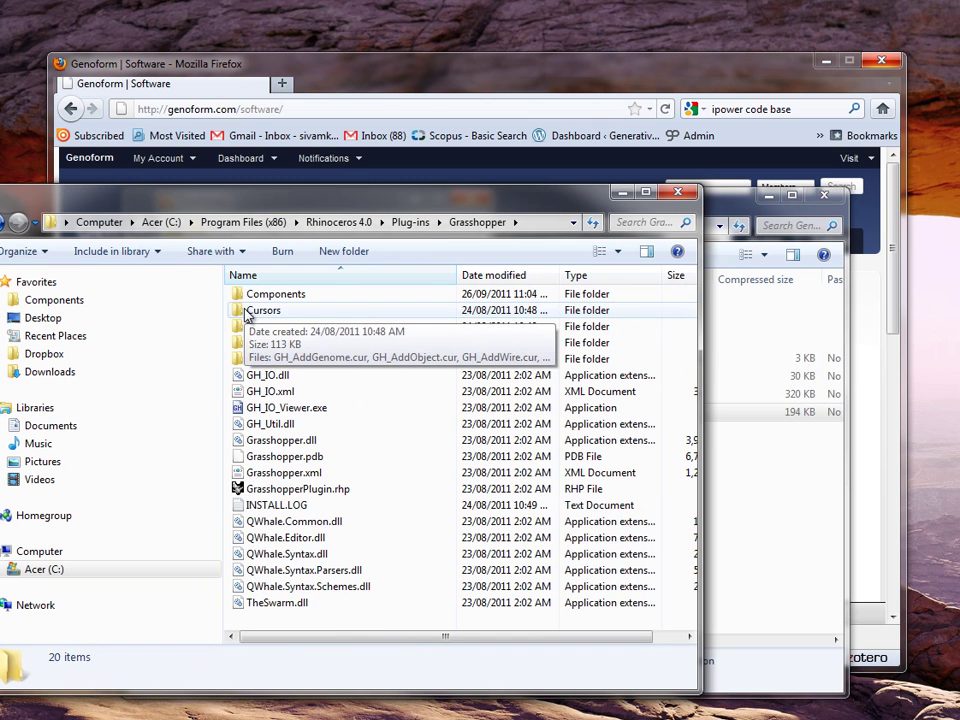
double_click(283, 296)
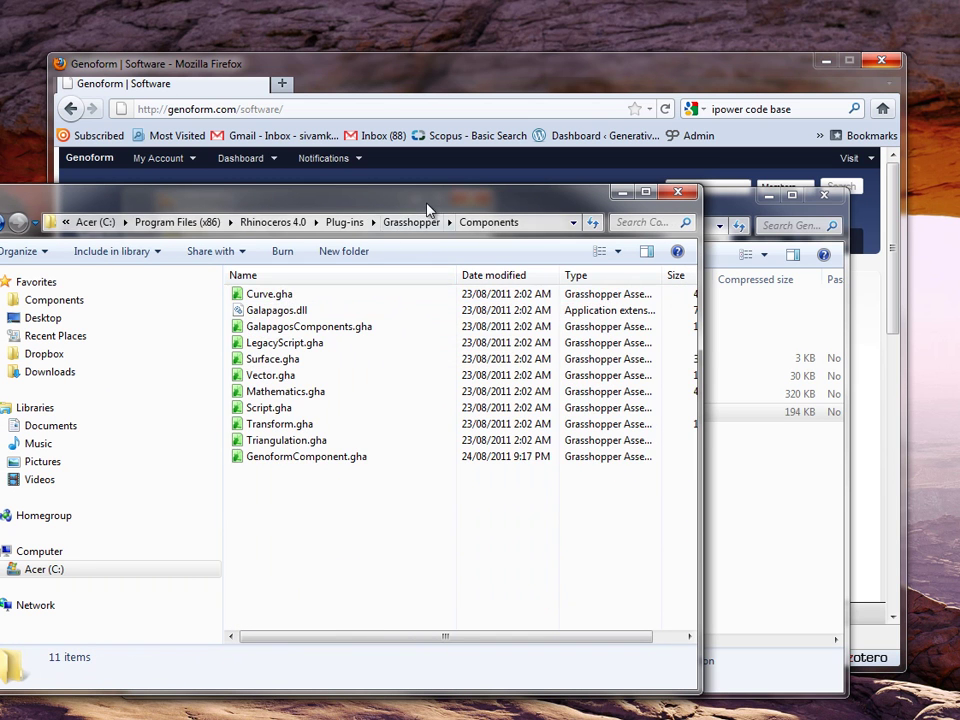
drag(428, 210, 437, 470)
drag(478, 383, 302, 702)
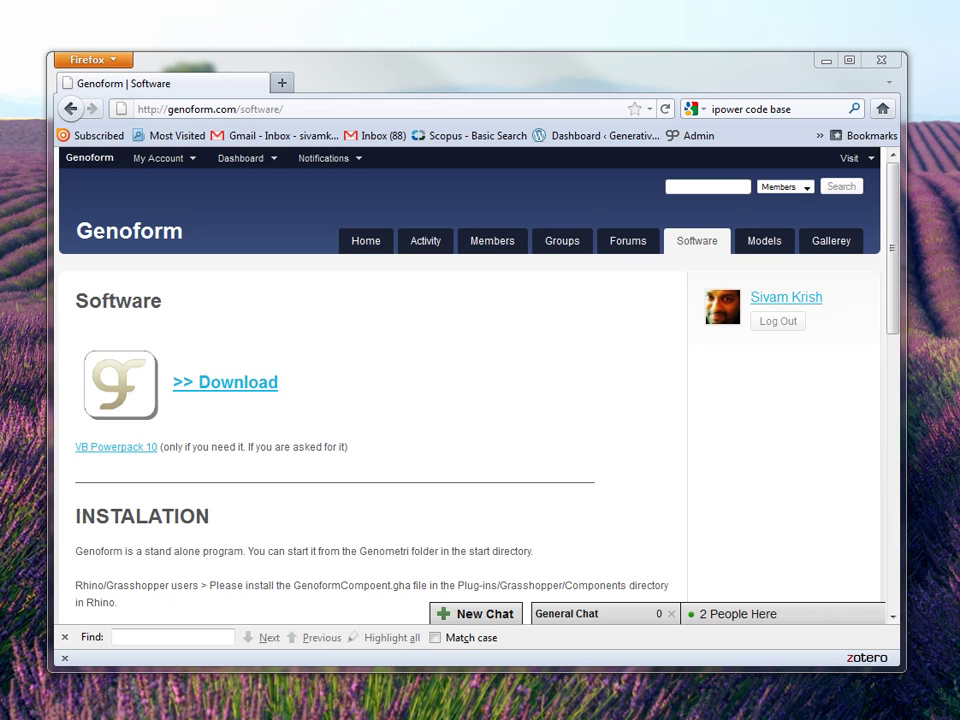
Switch to Rhinoceros, launch Grasshopper with its command, and bring the Grasshopper window fully into view
drag(0, 75, 201, 69)
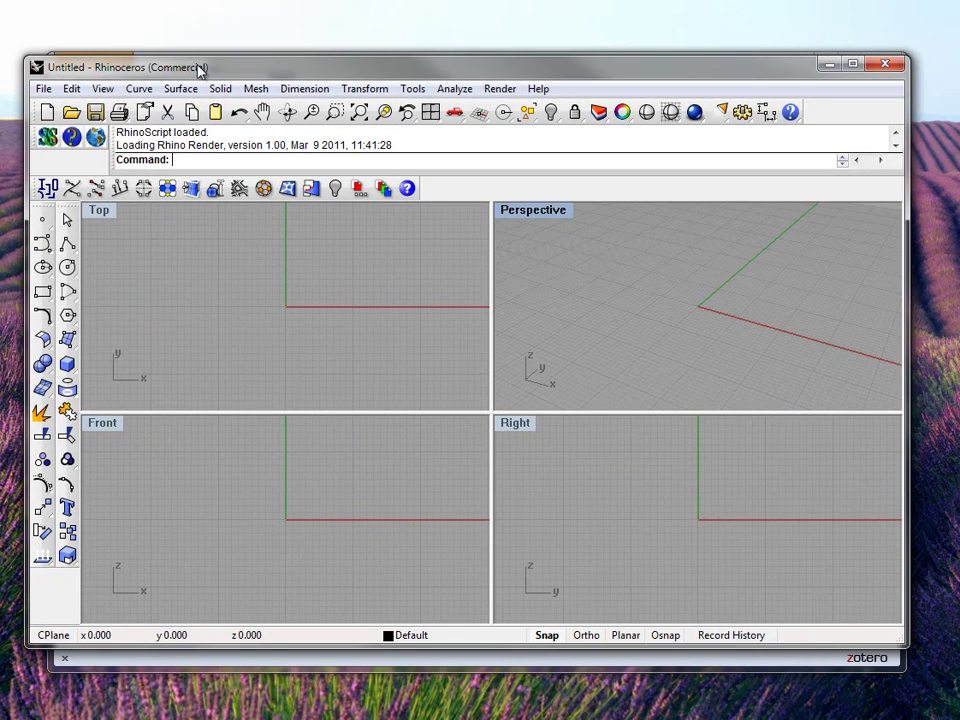
text(Grasshopper)
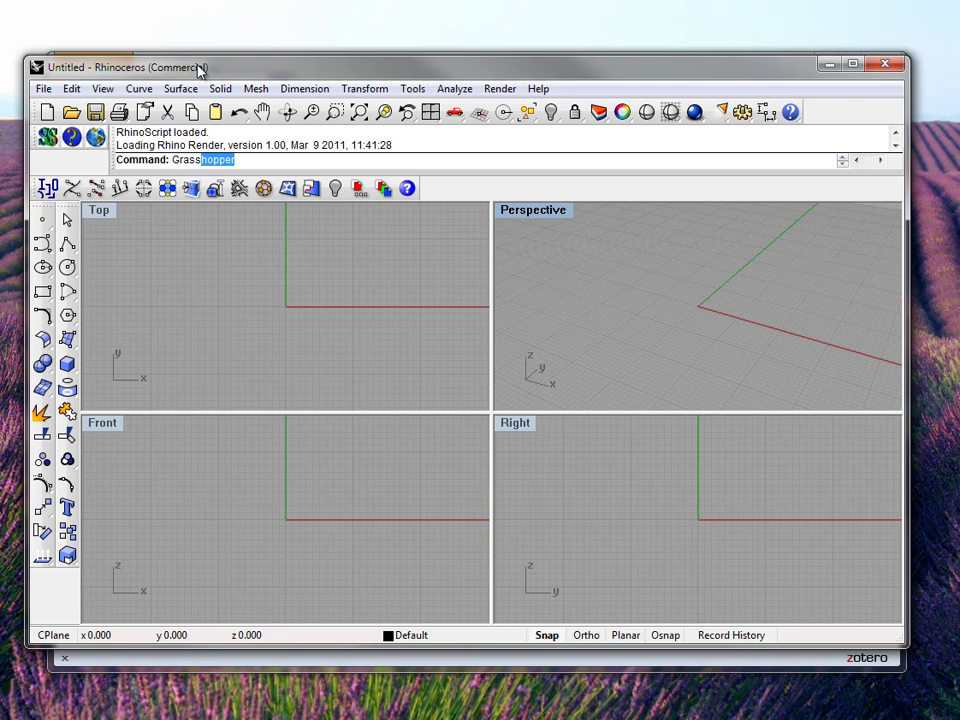
key(Return)
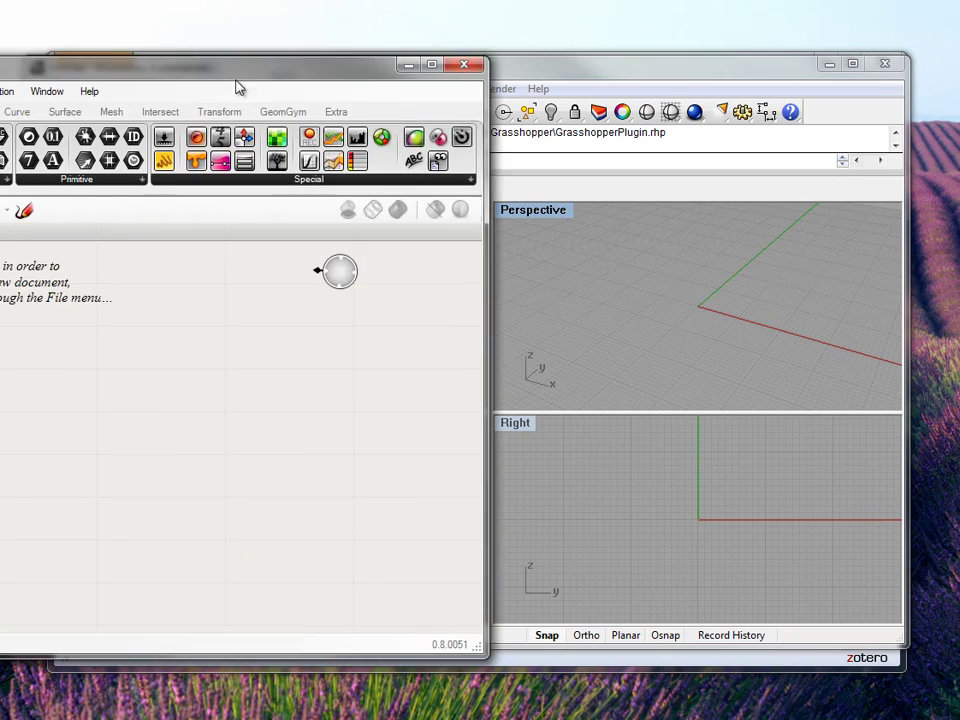
drag(236, 84, 484, 82)
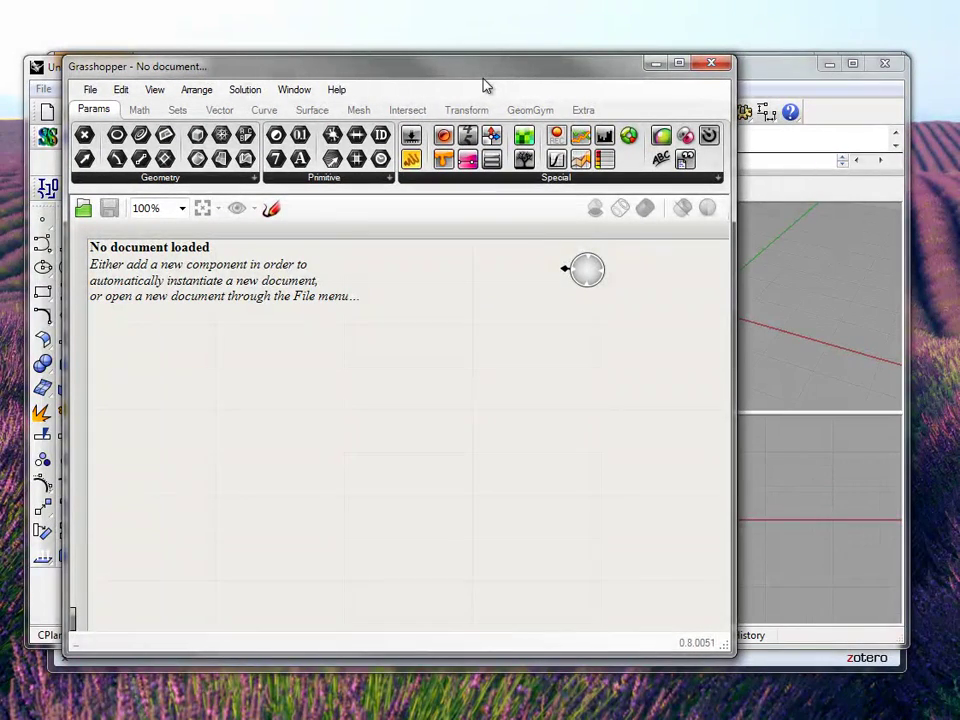
Place the main Genoform component on the canvas and add a Vector XYZ component below it
click(585, 111)
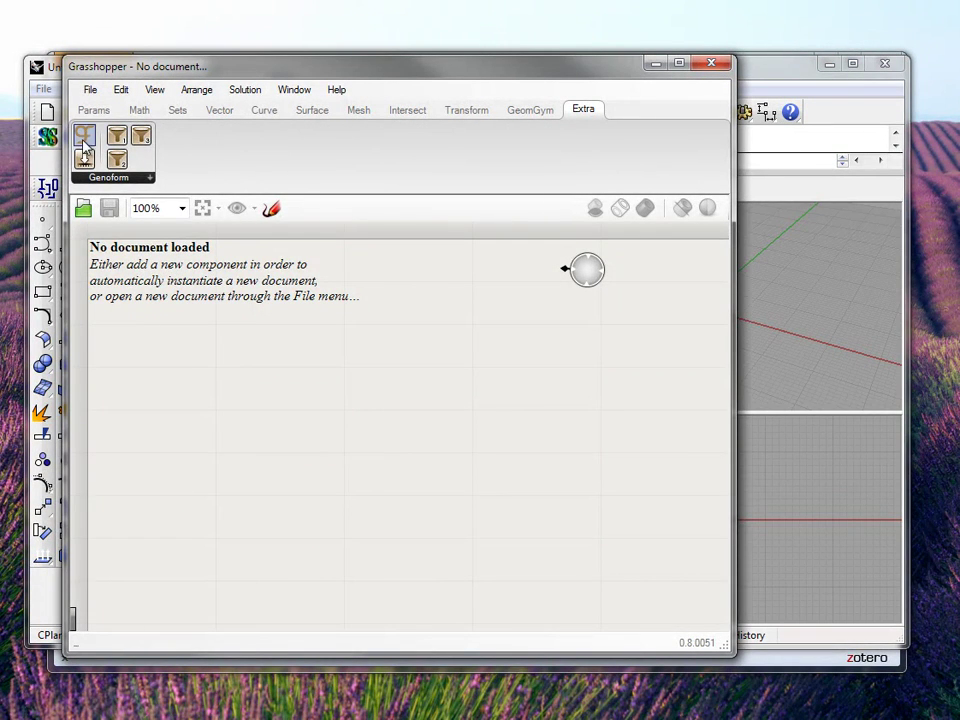
drag(85, 134, 198, 274)
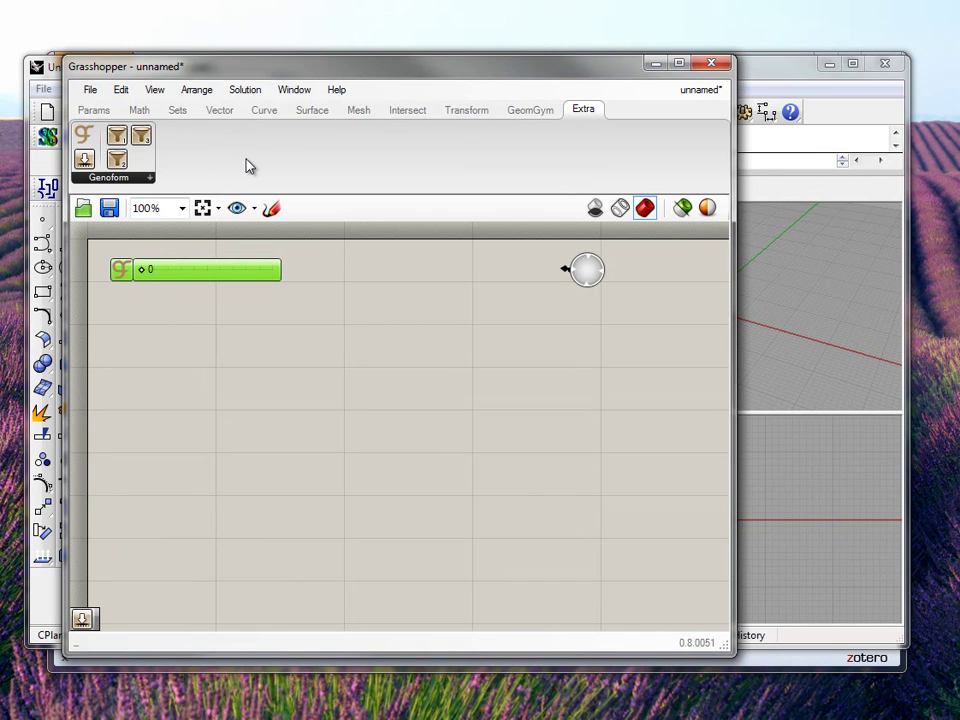
click(94, 110)
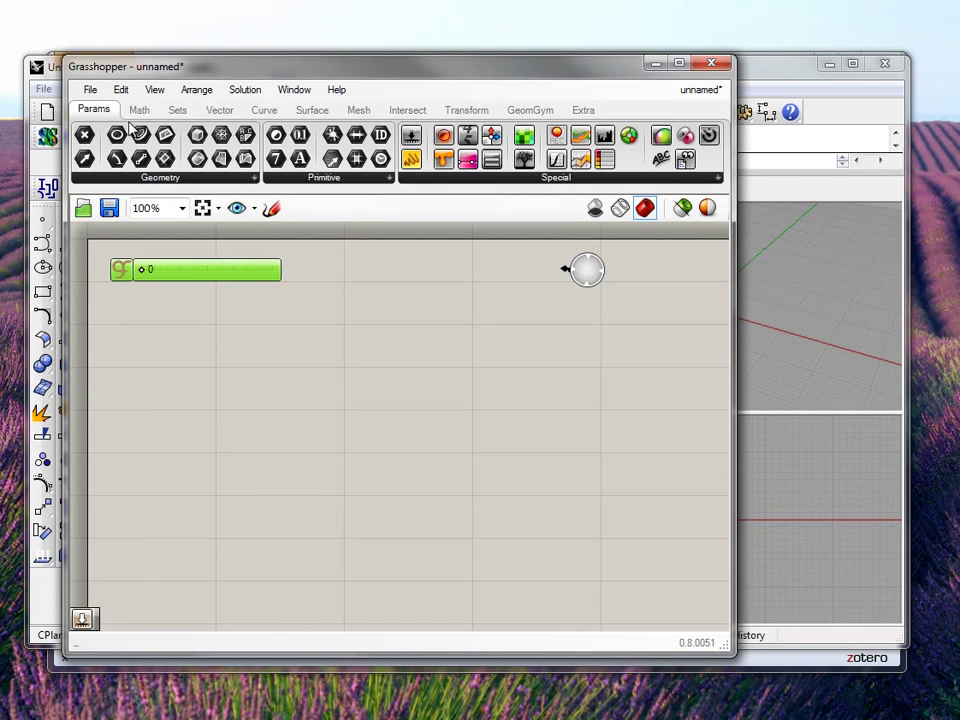
click(226, 113)
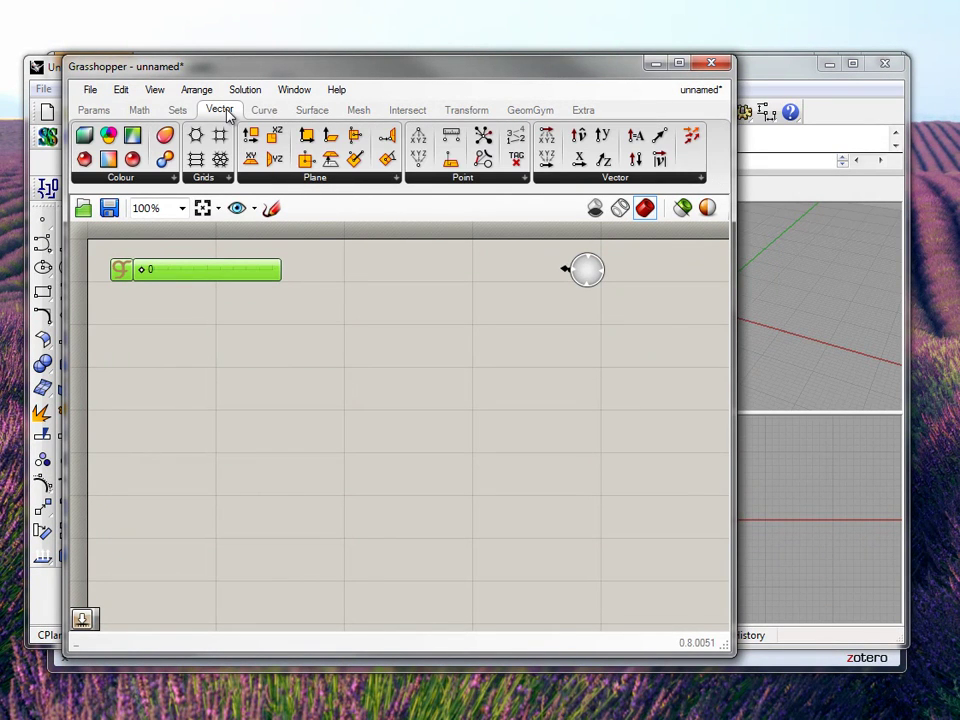
drag(546, 160, 369, 284)
drag(310, 370, 307, 362)
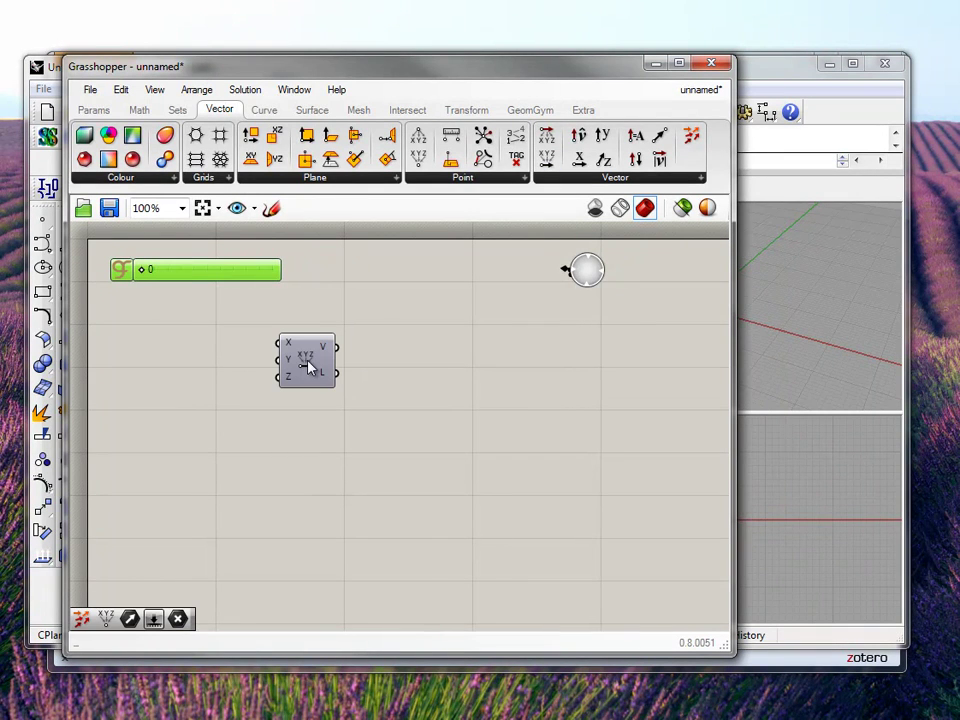
Add three Genoform parameter sliders and connect param1, param2 and param3 to the vector's X, Y and Z inputs
click(584, 112)
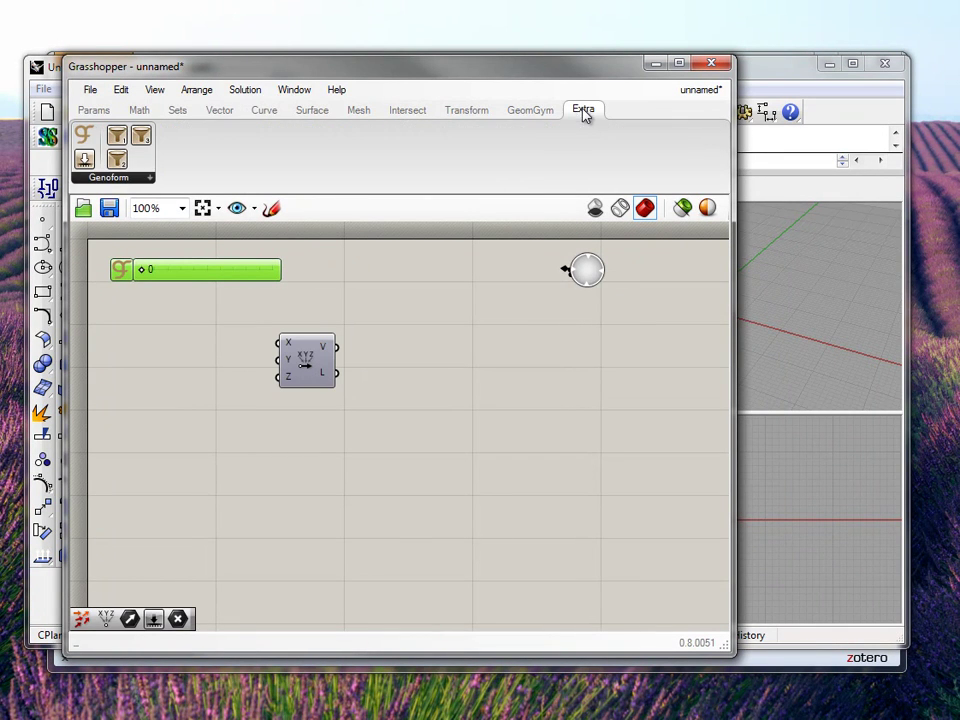
drag(88, 162, 118, 287)
drag(150, 340, 189, 347)
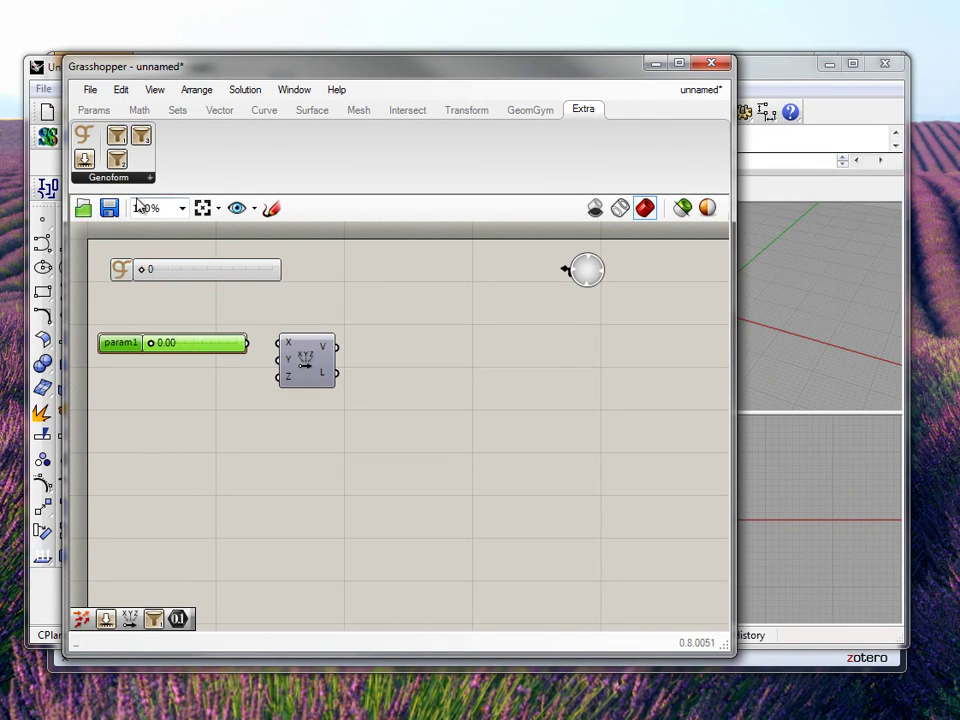
drag(84, 160, 170, 381)
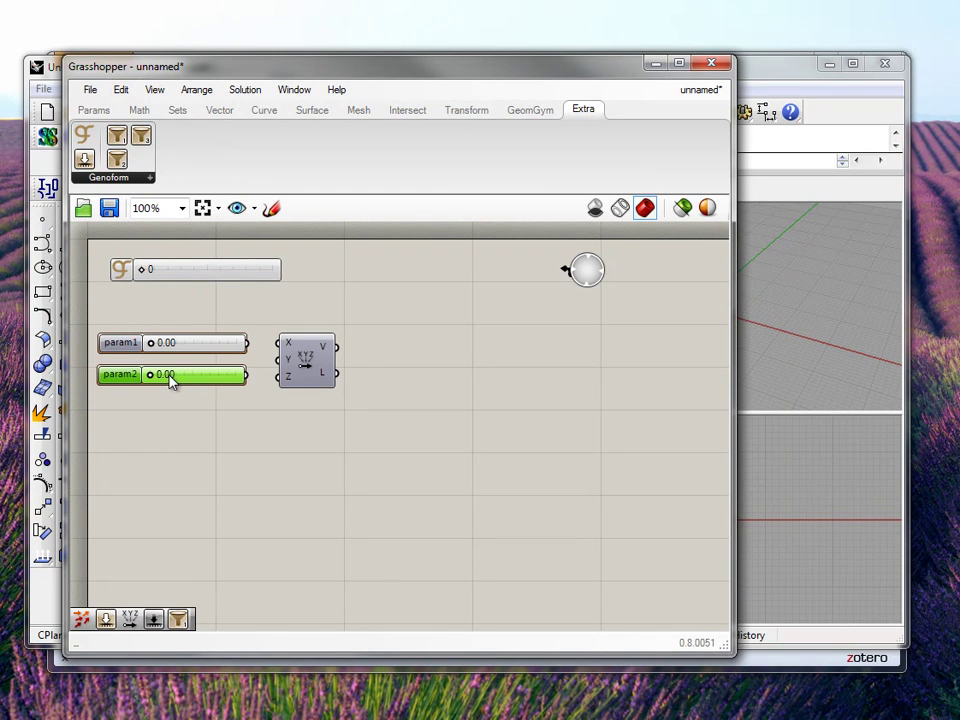
drag(84, 160, 173, 416)
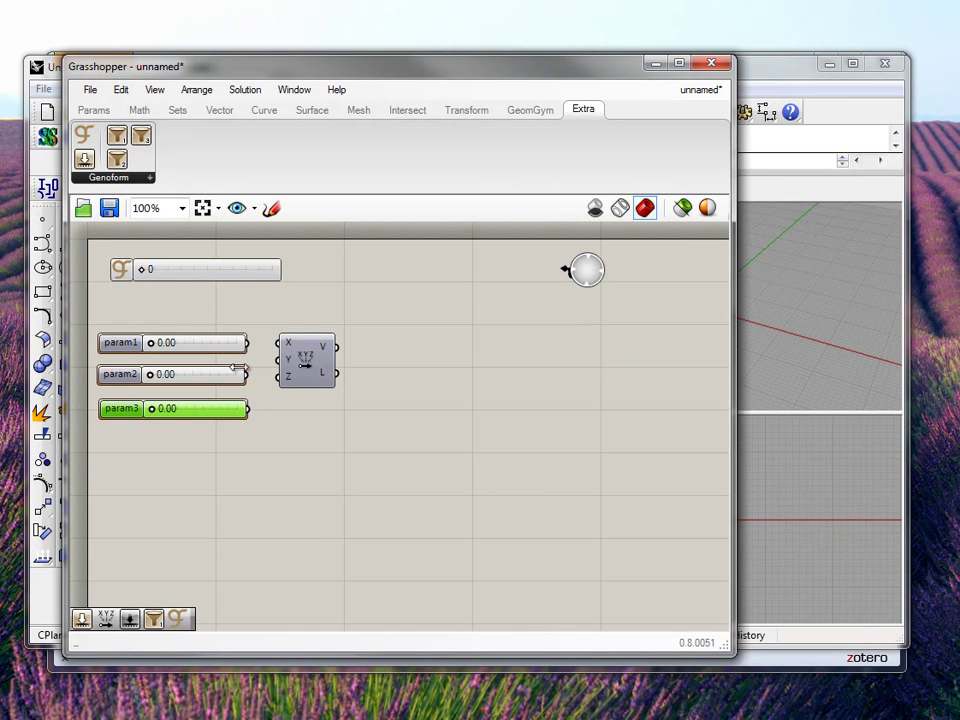
drag(249, 342, 281, 359)
drag(249, 410, 281, 376)
Add a second Vector XYZ and a two-point Box component, connecting the two vectors' V outputs to the box's A and B inputs
click(215, 112)
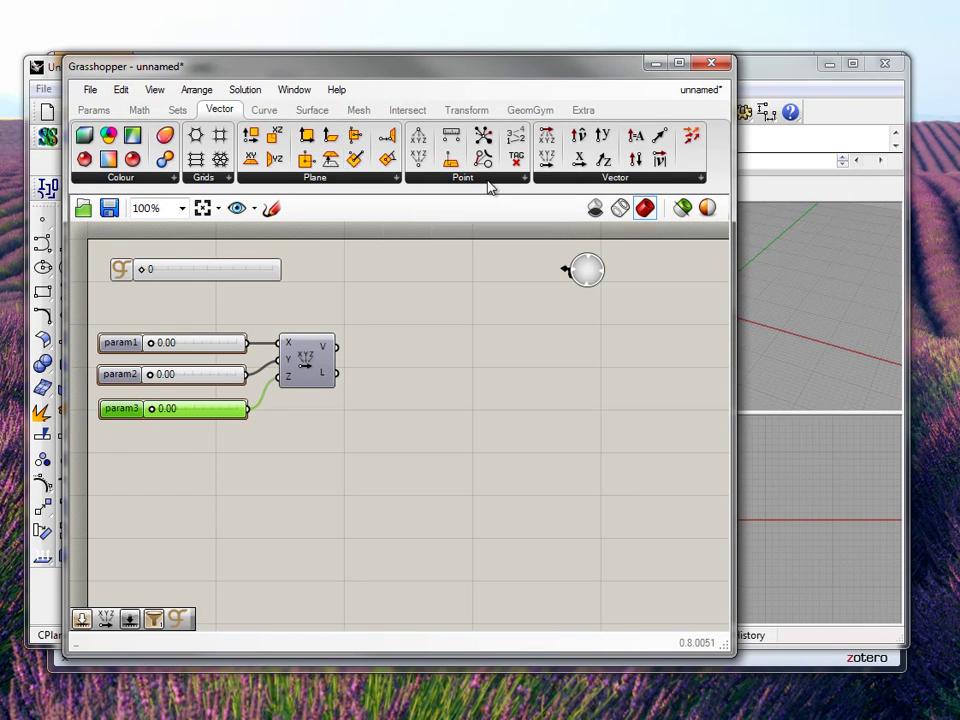
drag(548, 170, 307, 452)
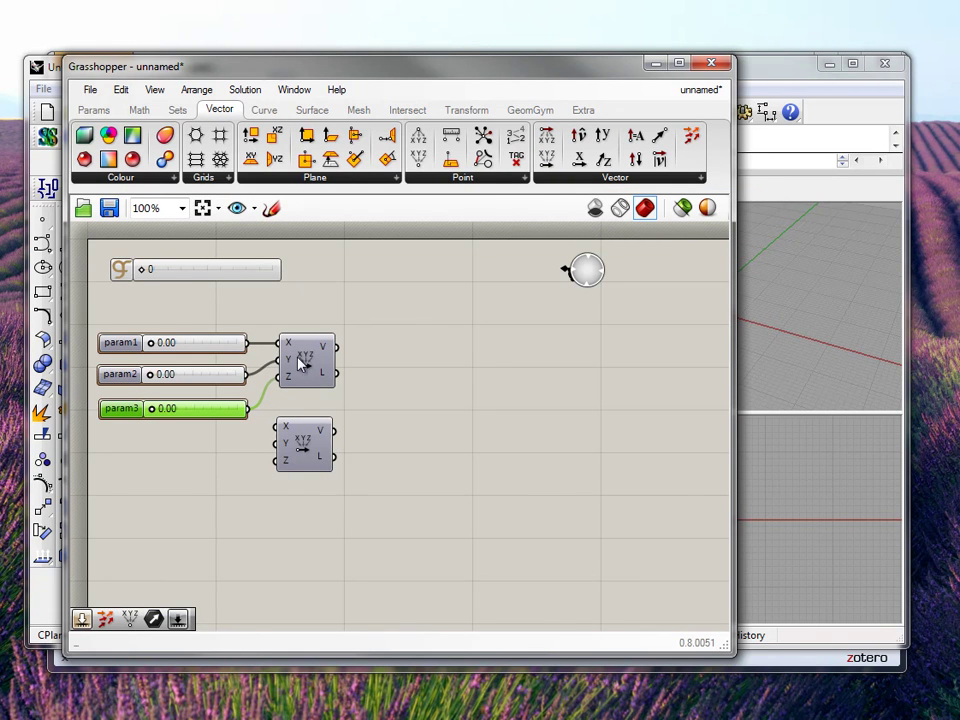
click(316, 112)
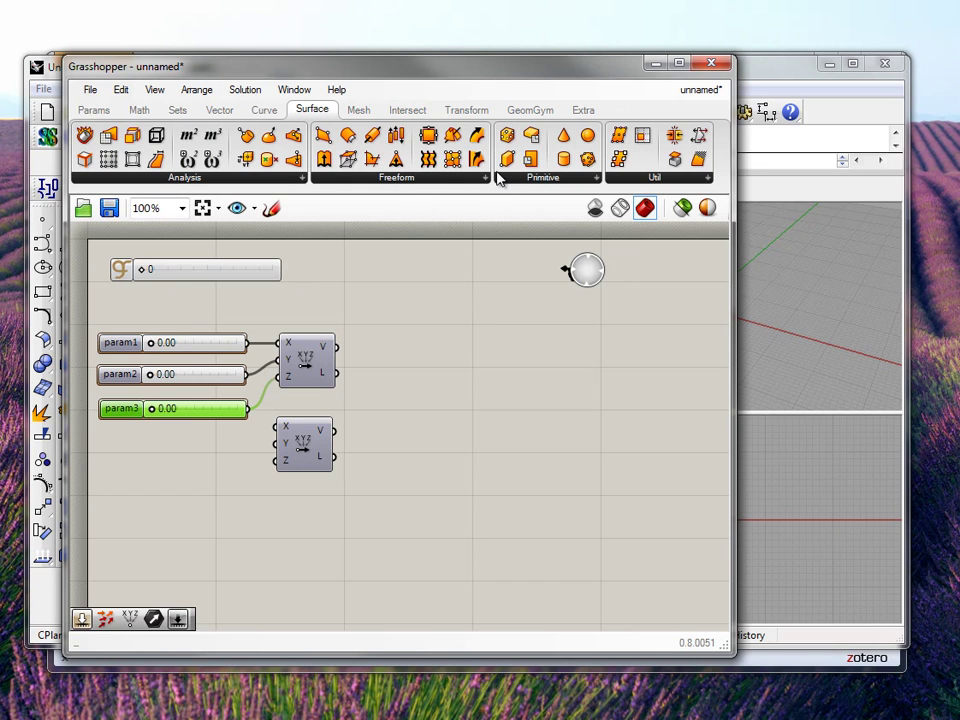
drag(508, 165, 413, 388)
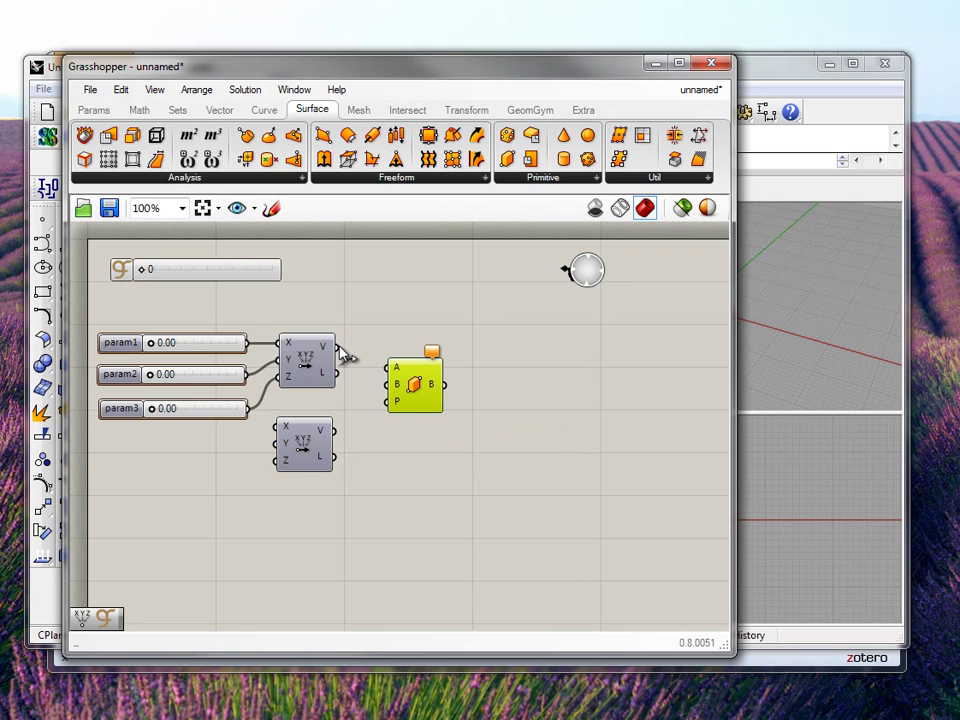
drag(340, 347, 388, 370)
drag(337, 430, 386, 386)
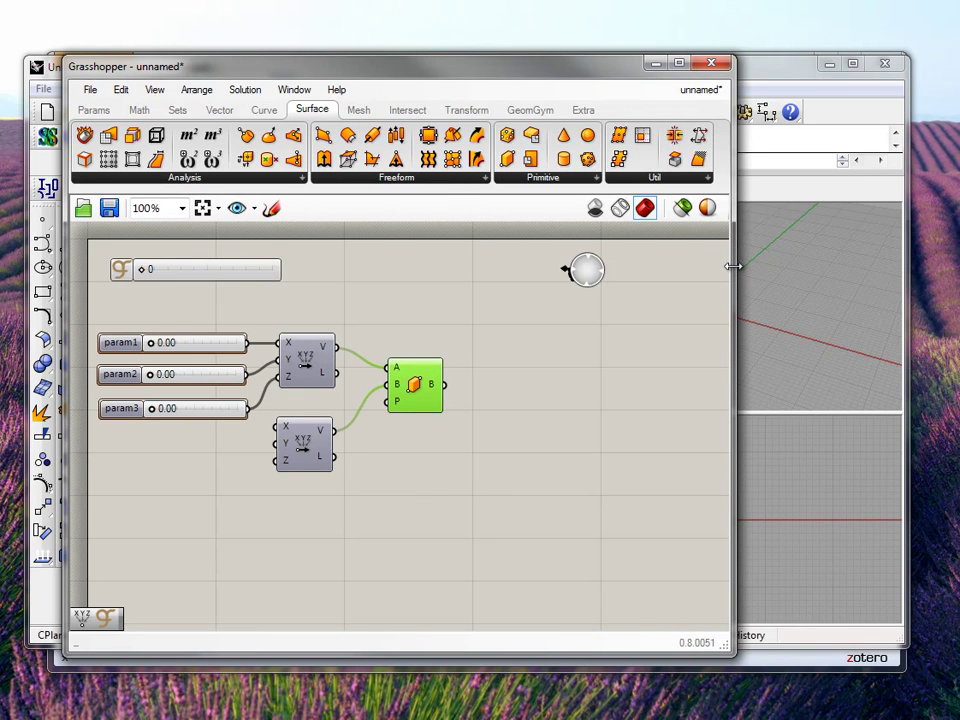
Set param1 to 3.70, param2 to 4.00 and param3 to 4.70, and narrow the Grasshopper window to reveal the Rhino viewports
drag(149, 376, 184, 377)
drag(150, 413, 191, 416)
drag(151, 342, 183, 343)
drag(733, 306, 612, 314)
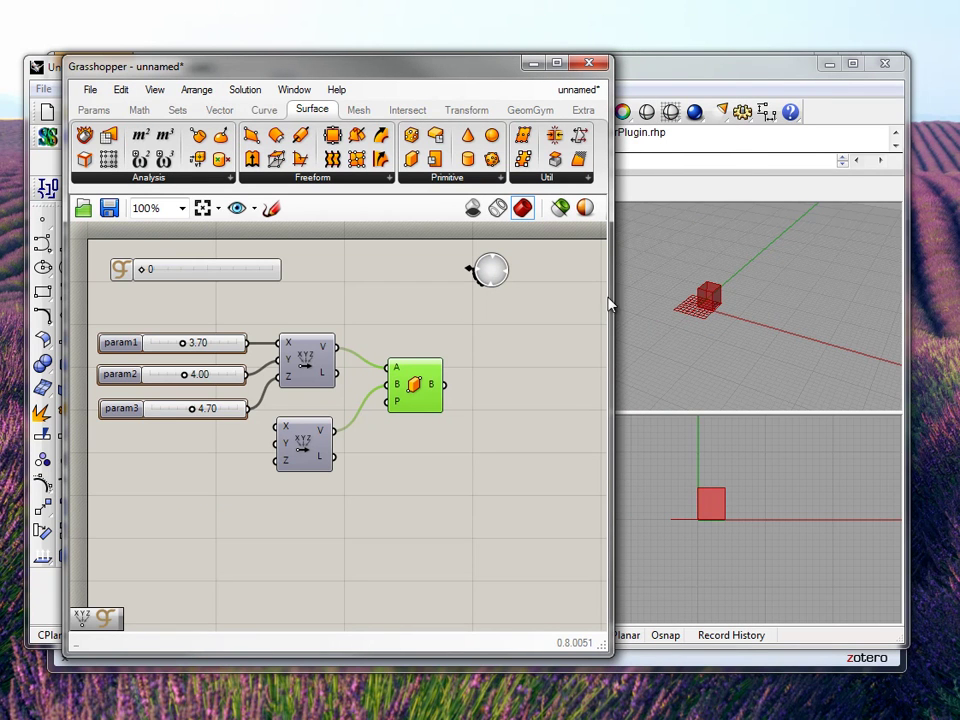
Set param1 to 4.30 and save the definition over the existing box.gh in the Training folder
drag(613, 296, 584, 294)
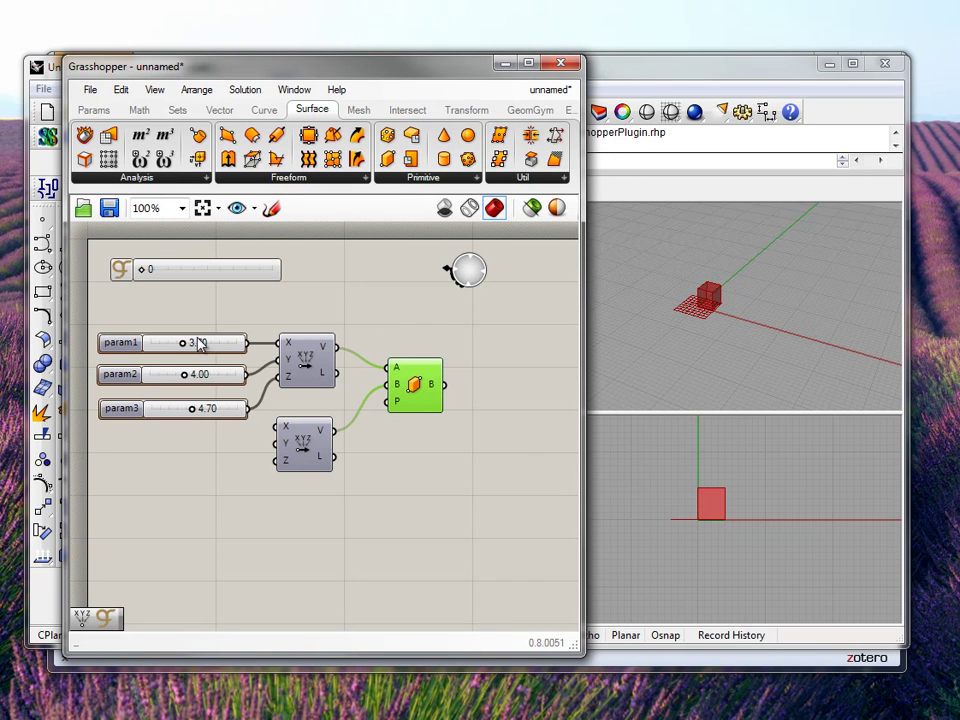
mouse_move(183, 345)
mouse_down()
mouse_move(199, 345)
mouse_move(188, 346)
mouse_up()
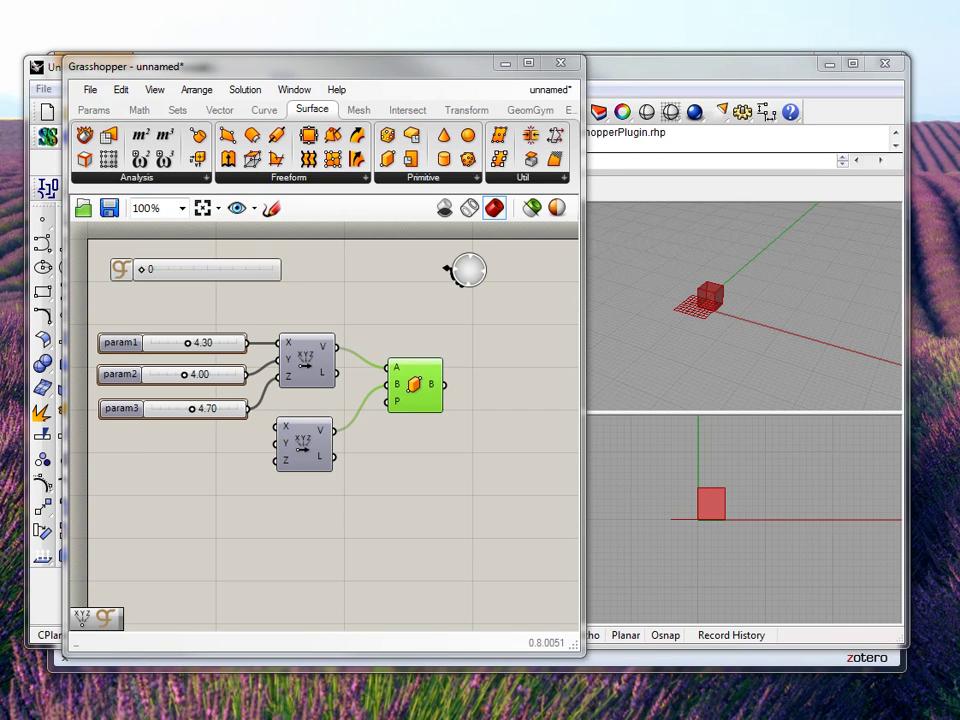
click(90, 89)
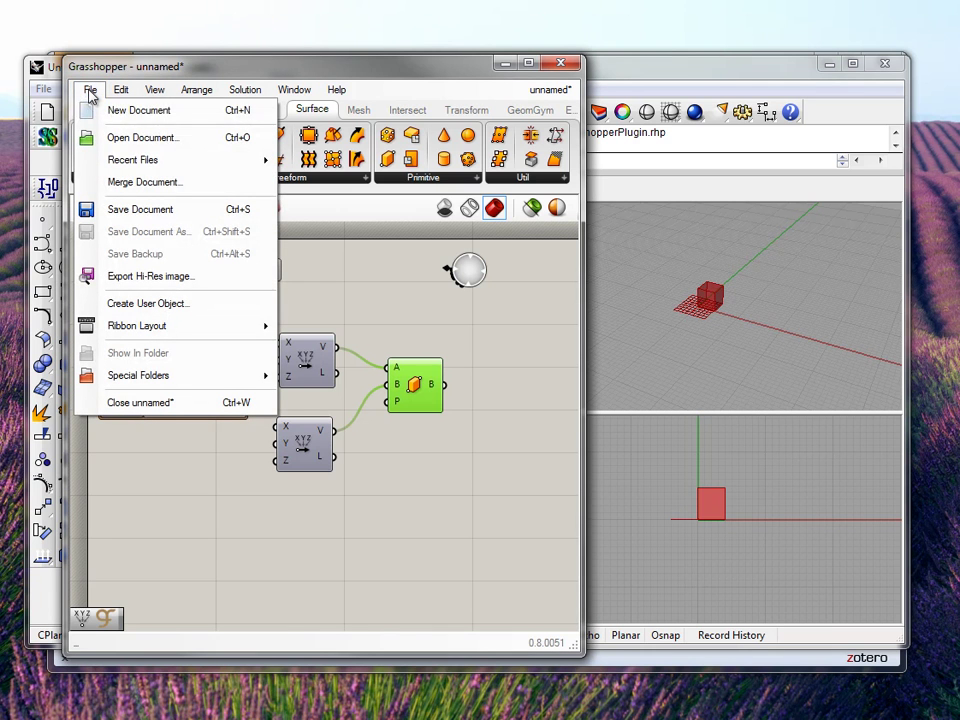
click(119, 209)
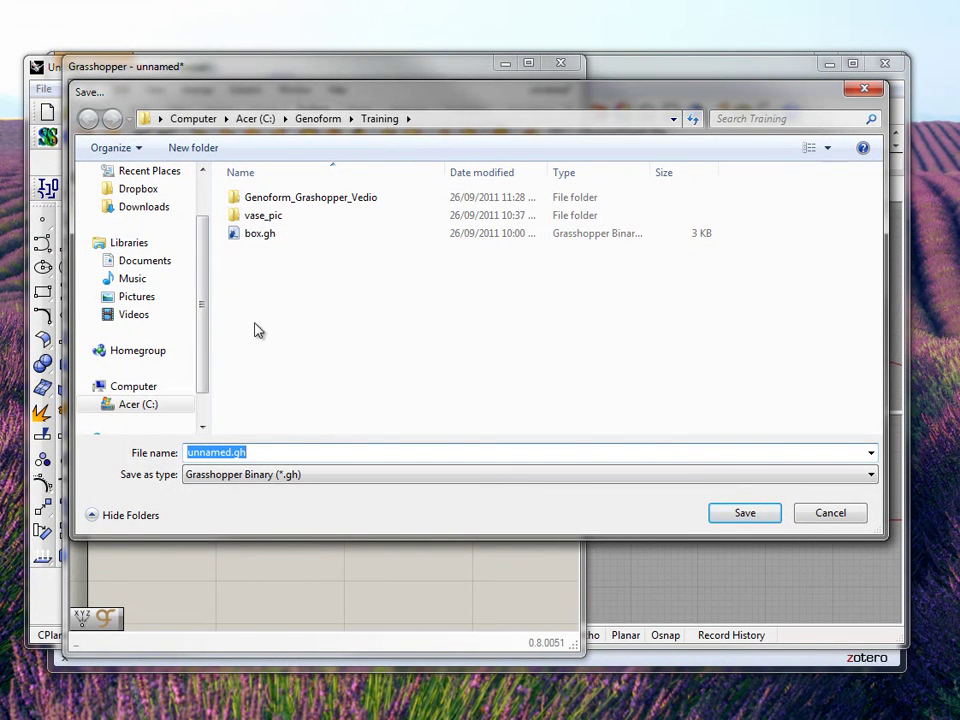
click(263, 236)
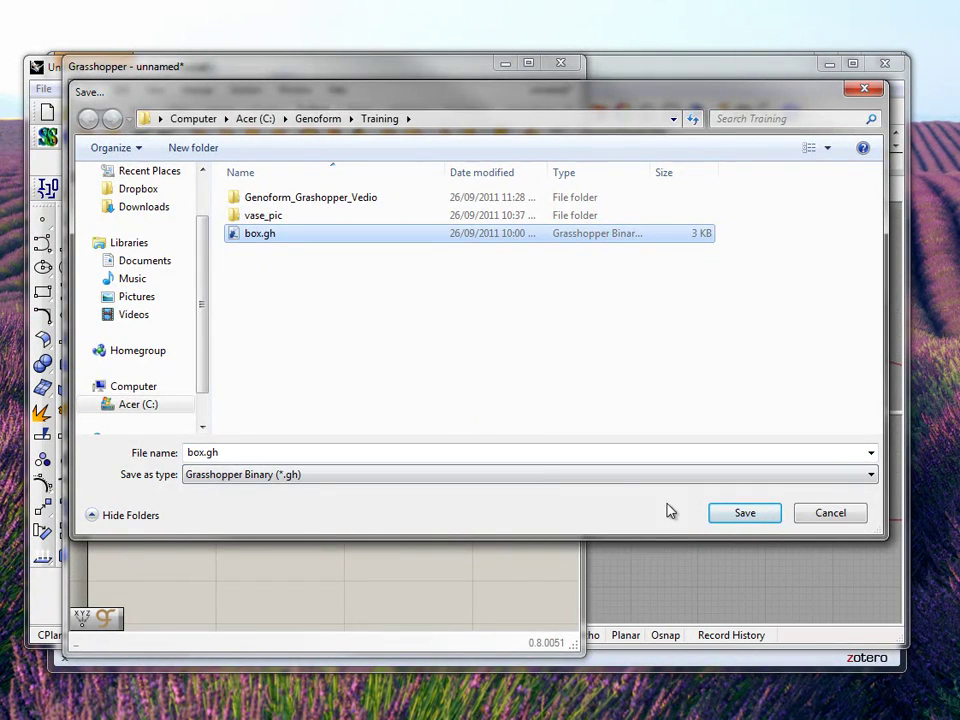
click(757, 516)
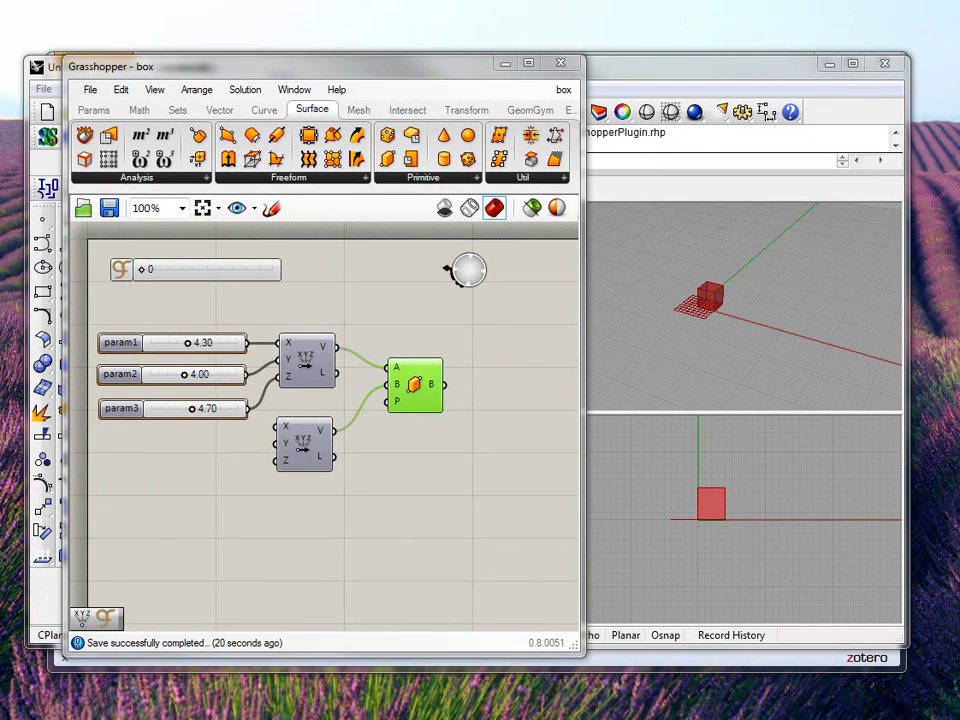
Open the Genoform window from its component and move it clear of the parameter sliders
double_click(447, 268)
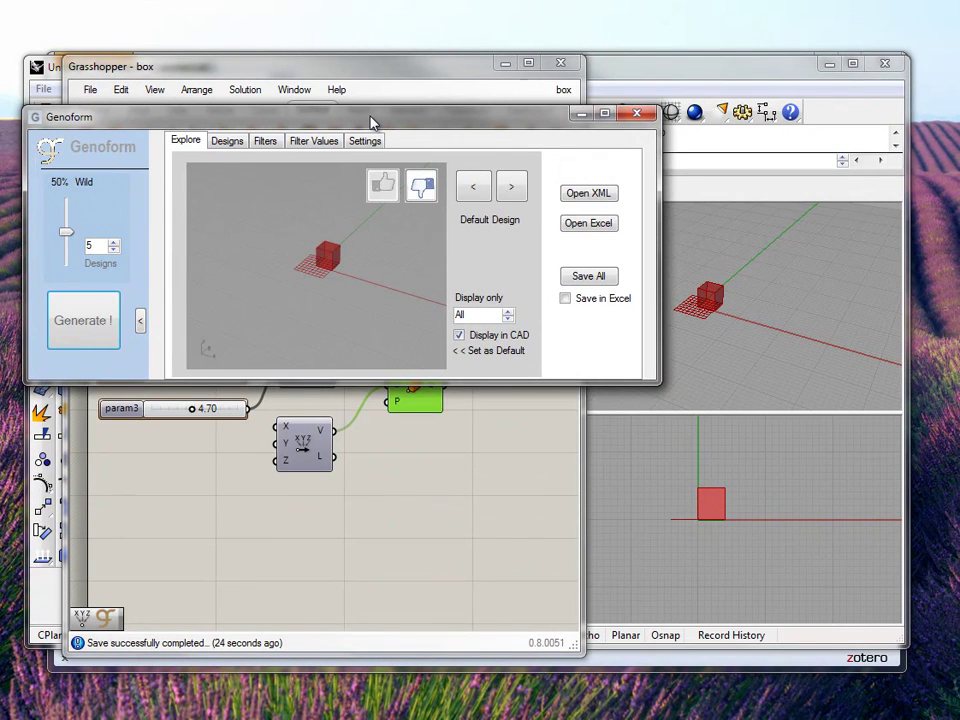
drag(370, 122, 358, 137)
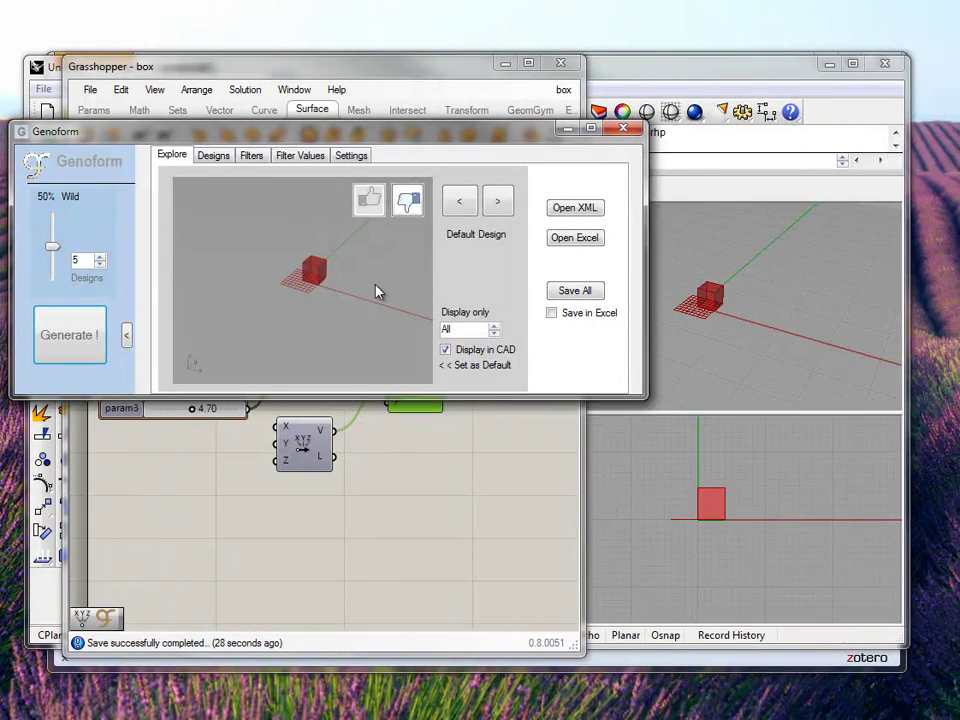
drag(500, 135, 523, 152)
drag(296, 156, 610, 163)
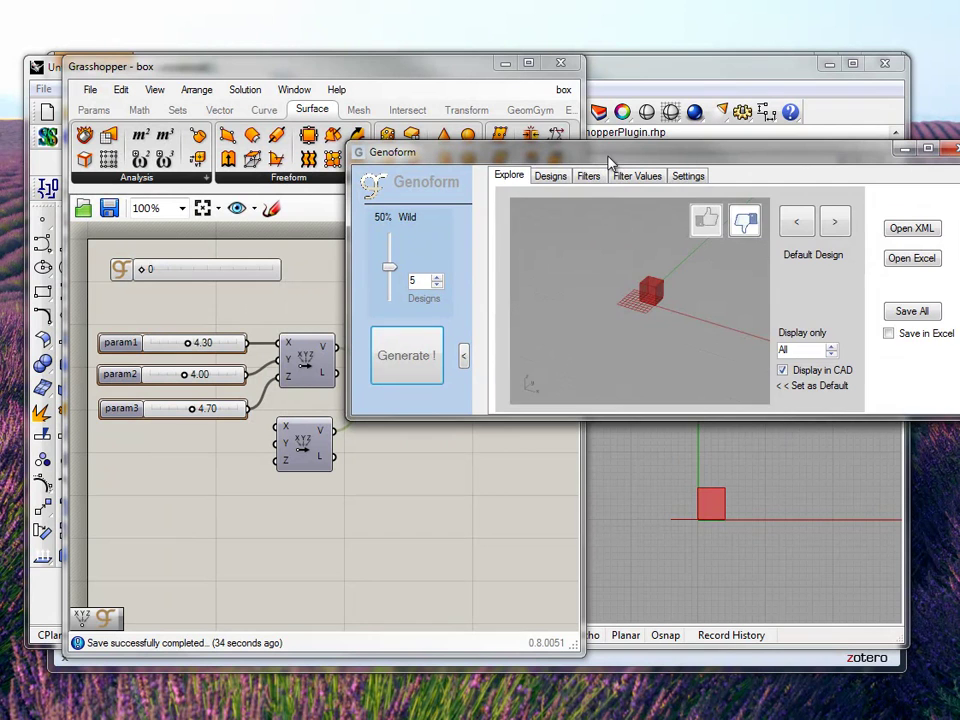
Review the design table's default, minimum and maximum parameter values, set the wildness to 59%, and return to the design preview
click(551, 176)
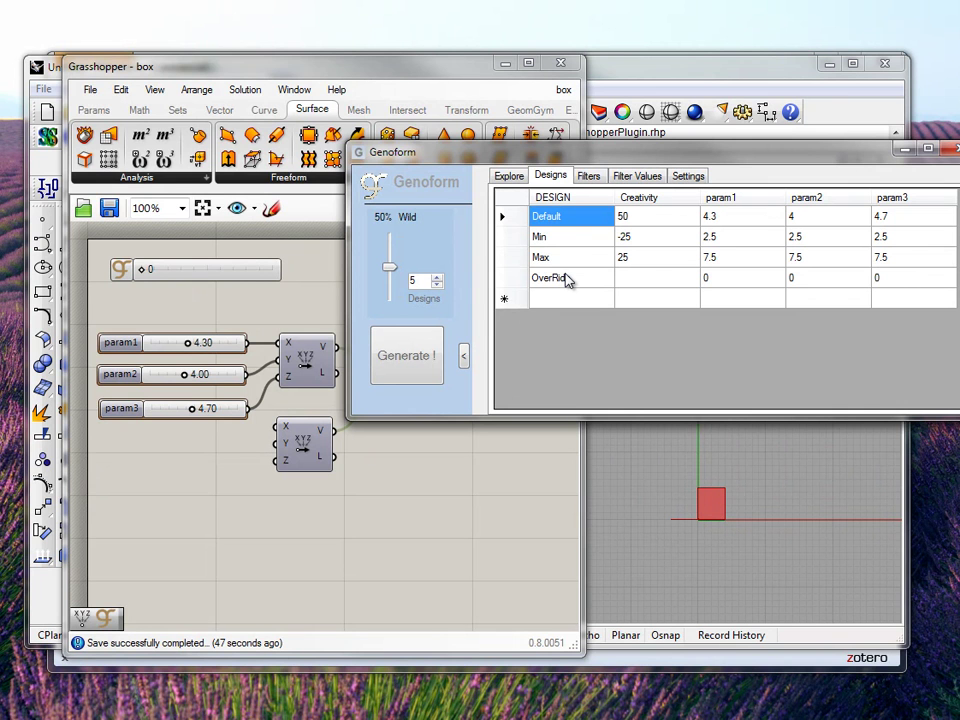
mouse_move(390, 267)
mouse_down()
mouse_move(390, 244)
mouse_move(390, 283)
mouse_move(391, 245)
mouse_move(391, 265)
mouse_up()
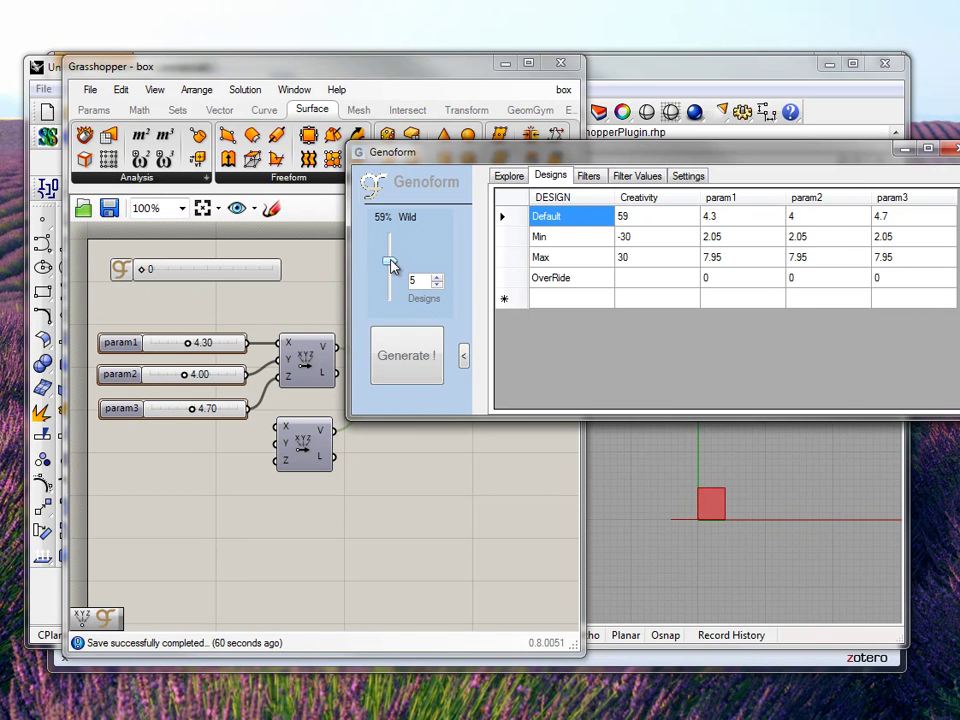
click(509, 177)
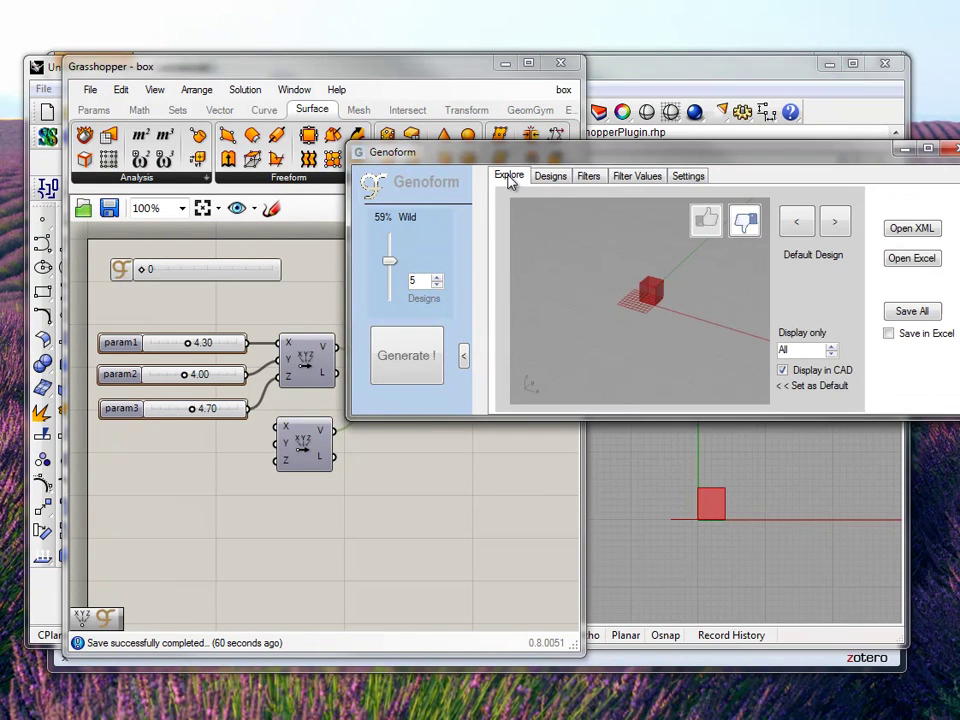
Move the Genoform window so the Rhino viewports are uncovered, and generate five box designs
click(463, 356)
click(463, 356)
drag(588, 155, 277, 39)
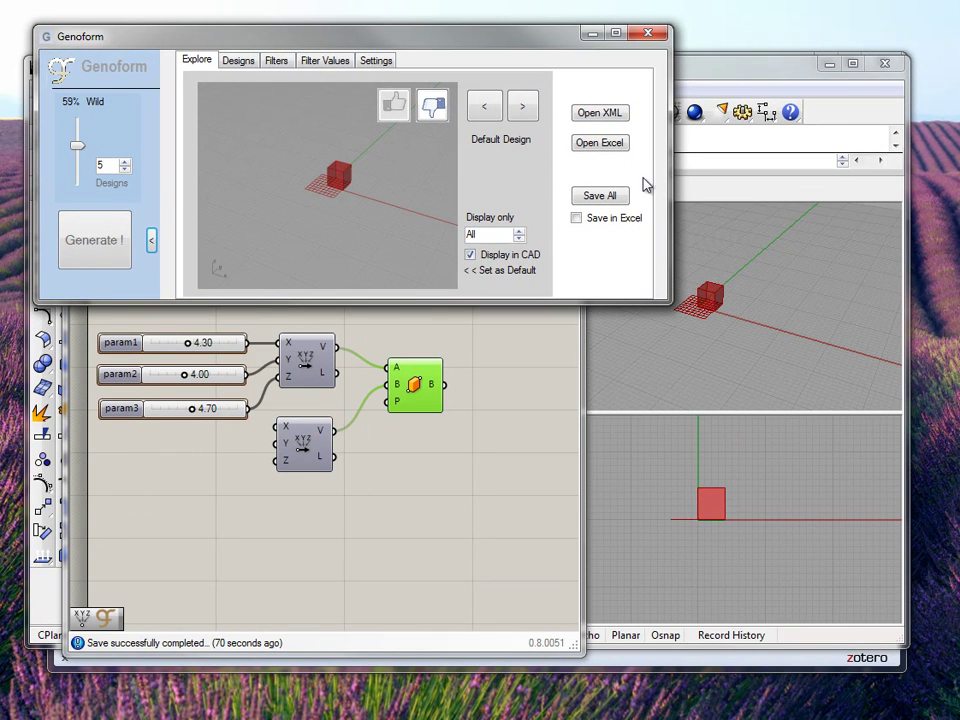
click(116, 243)
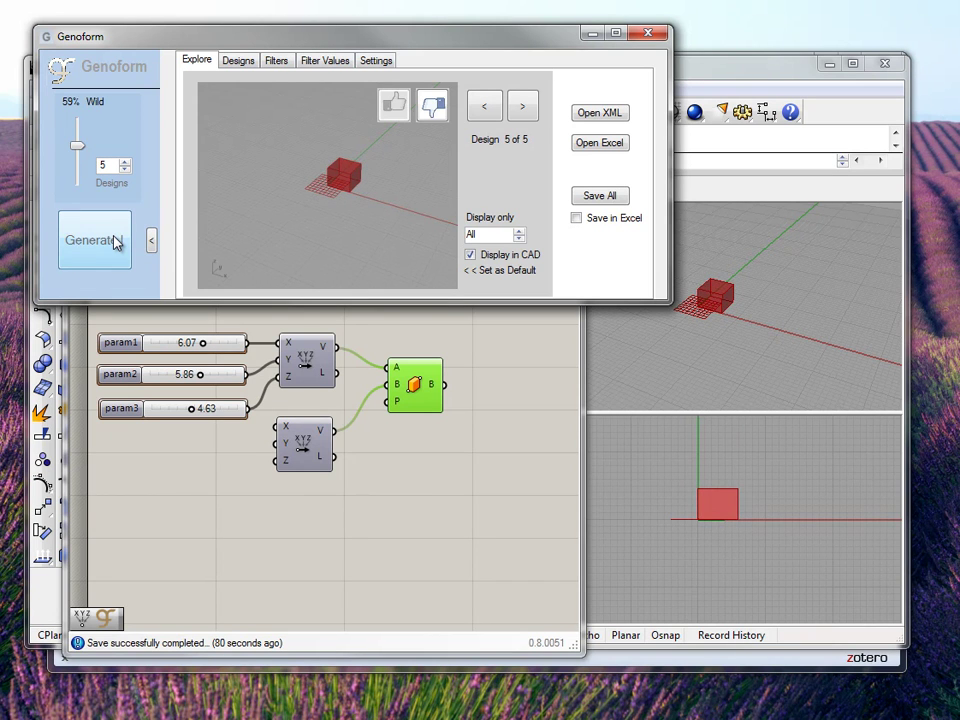
Step back through the generated box designs from the fifth to the first
click(497, 109)
click(497, 109)
click(497, 109)
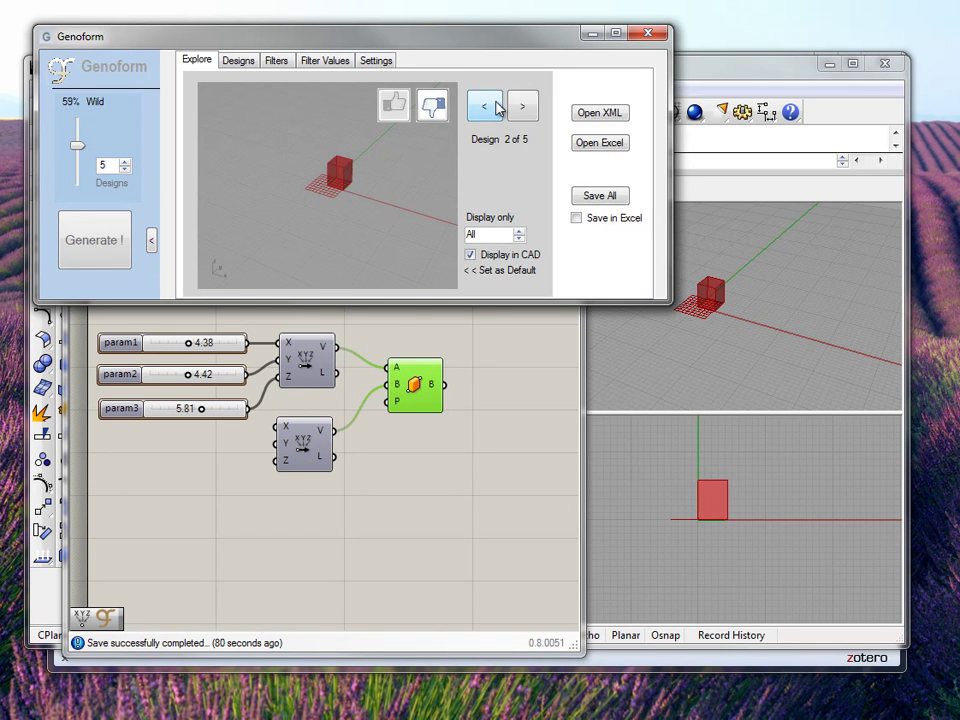
click(497, 109)
Examine the parameter values of the generated box designs in the design table and set the wildness to 54%
click(238, 60)
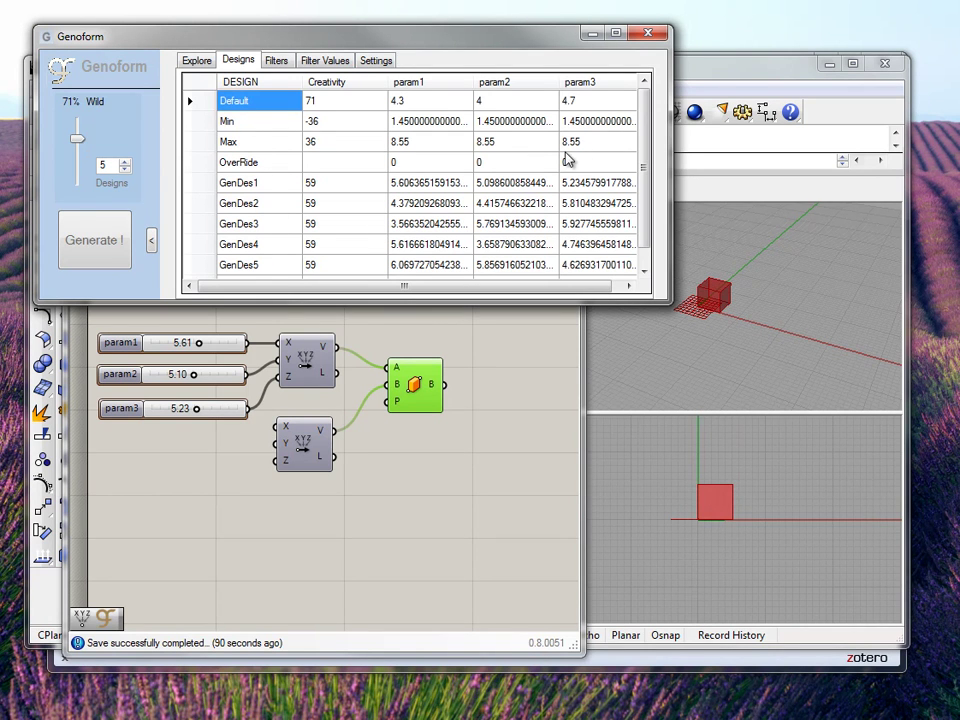
mouse_move(645, 152)
mouse_down()
mouse_move(645, 193)
mouse_move(648, 144)
mouse_up()
drag(77, 138, 77, 152)
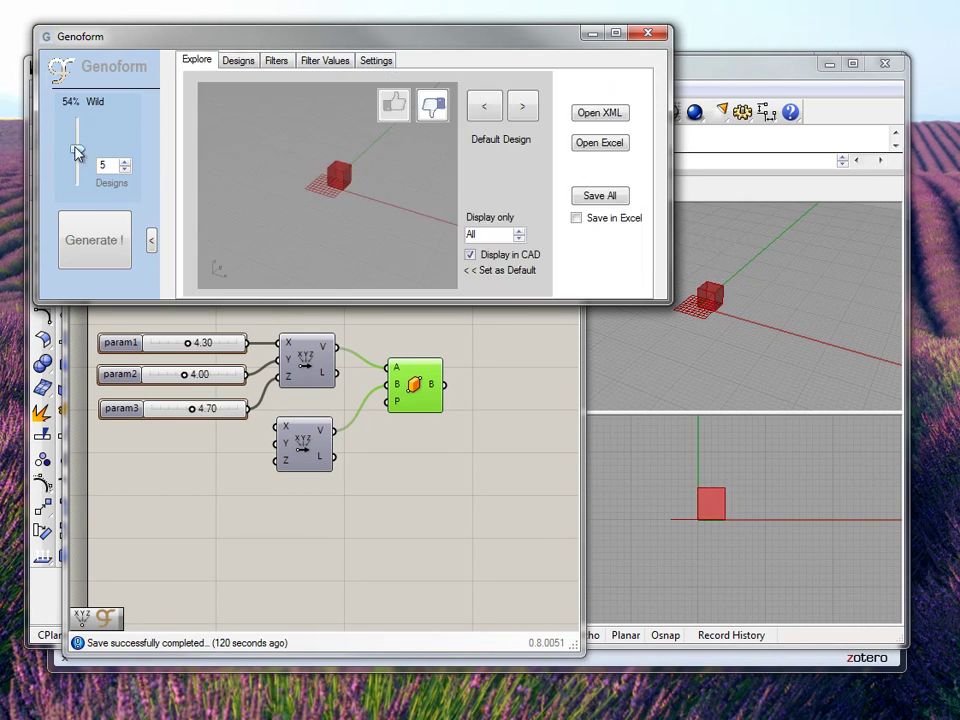
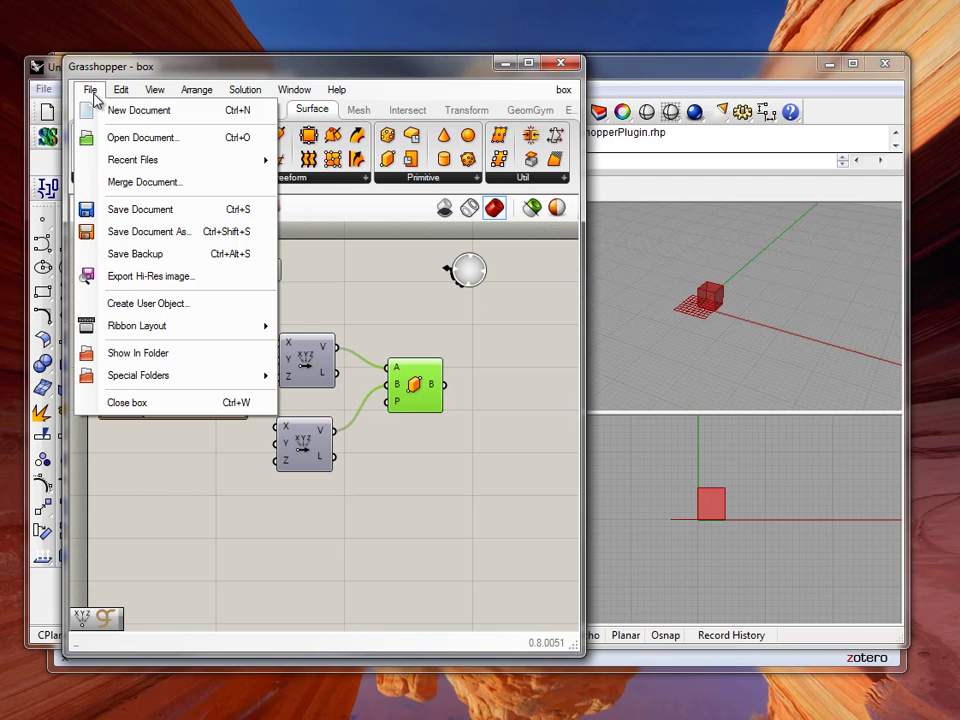
Open the vase.ghx definition from the Training folder in Grasshopper
click(112, 140)
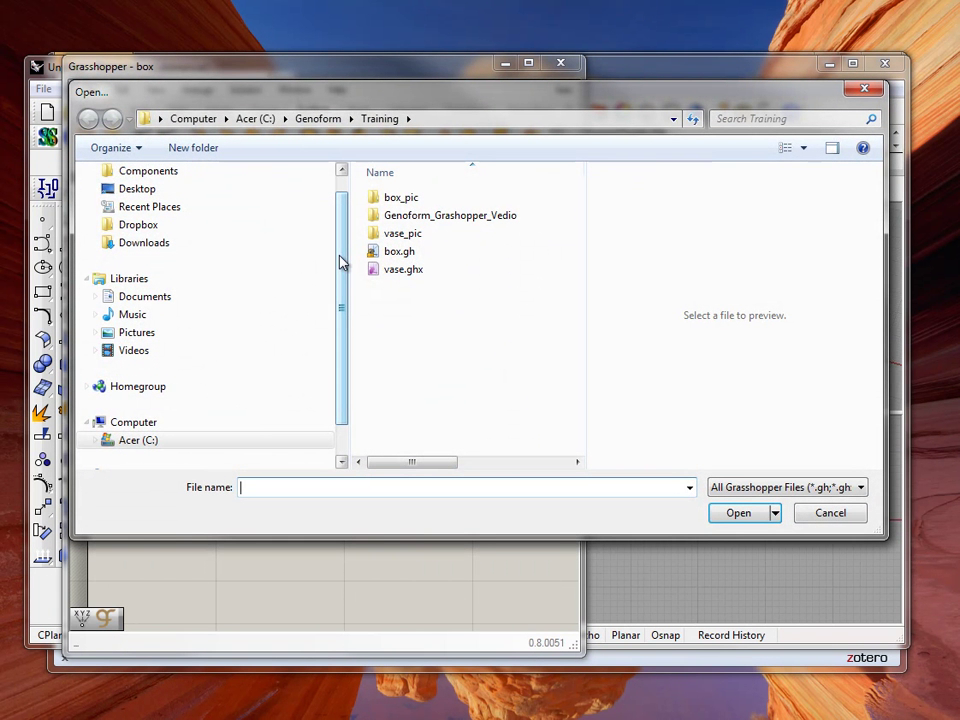
click(395, 270)
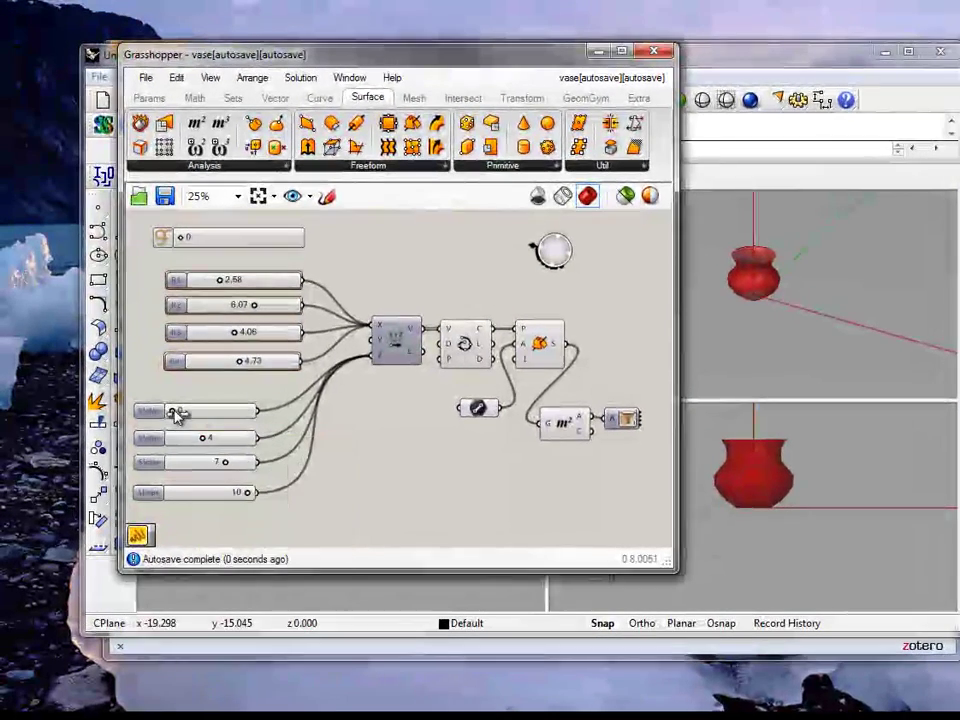
mouse_move(175, 415)
mouse_down()
mouse_move(188, 414)
mouse_move(172, 418)
mouse_up()
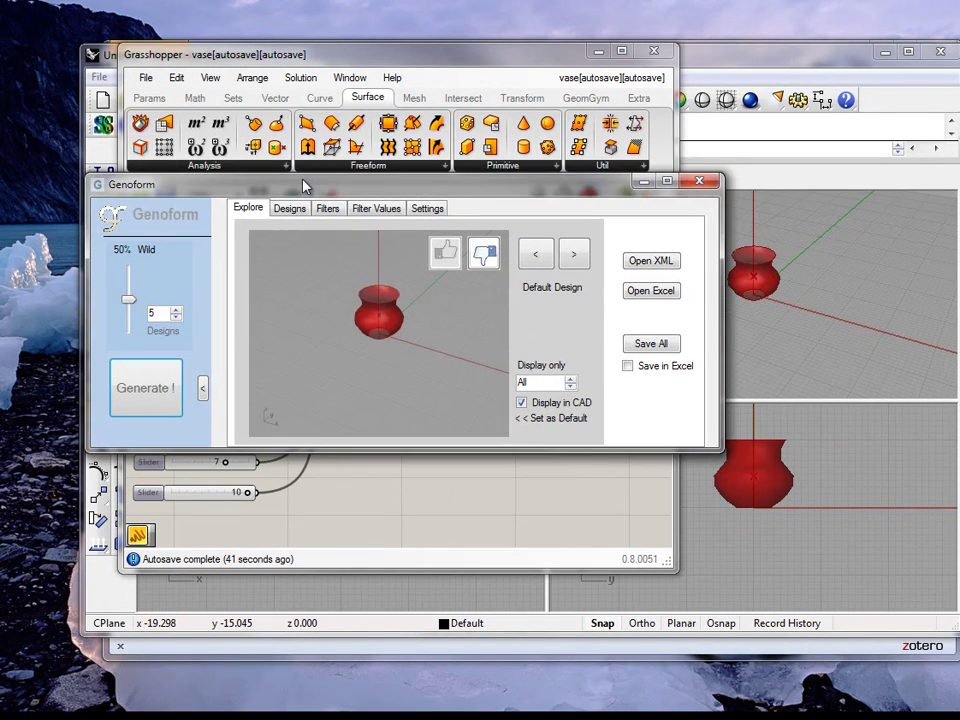
Set the Genoform wildness to 10% for the vase and generate five designs
drag(304, 179, 277, 127)
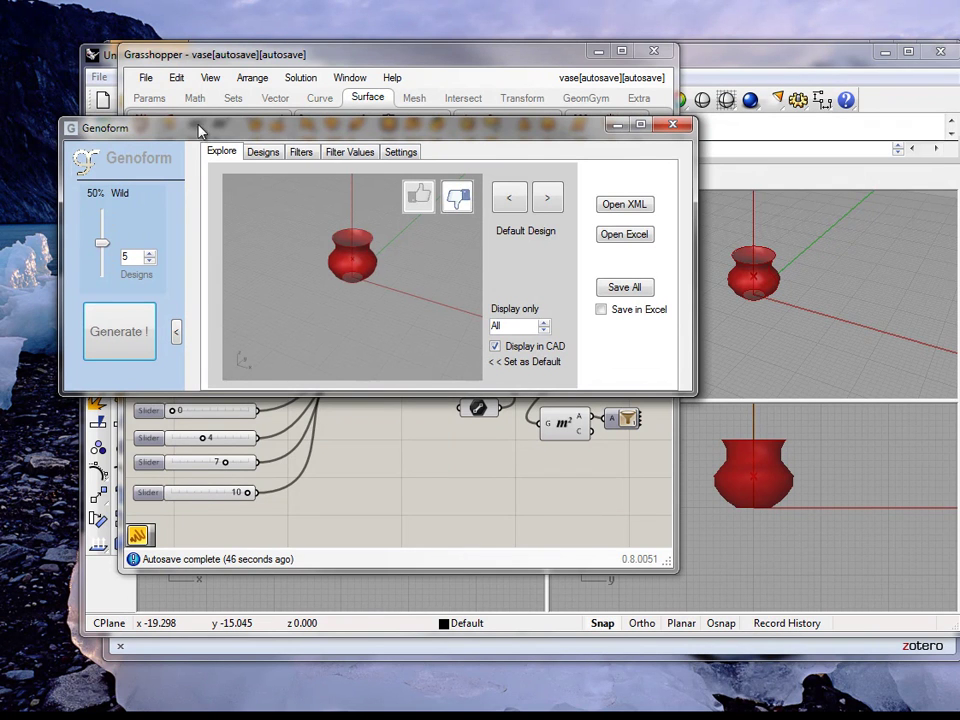
drag(97, 248, 103, 268)
click(103, 331)
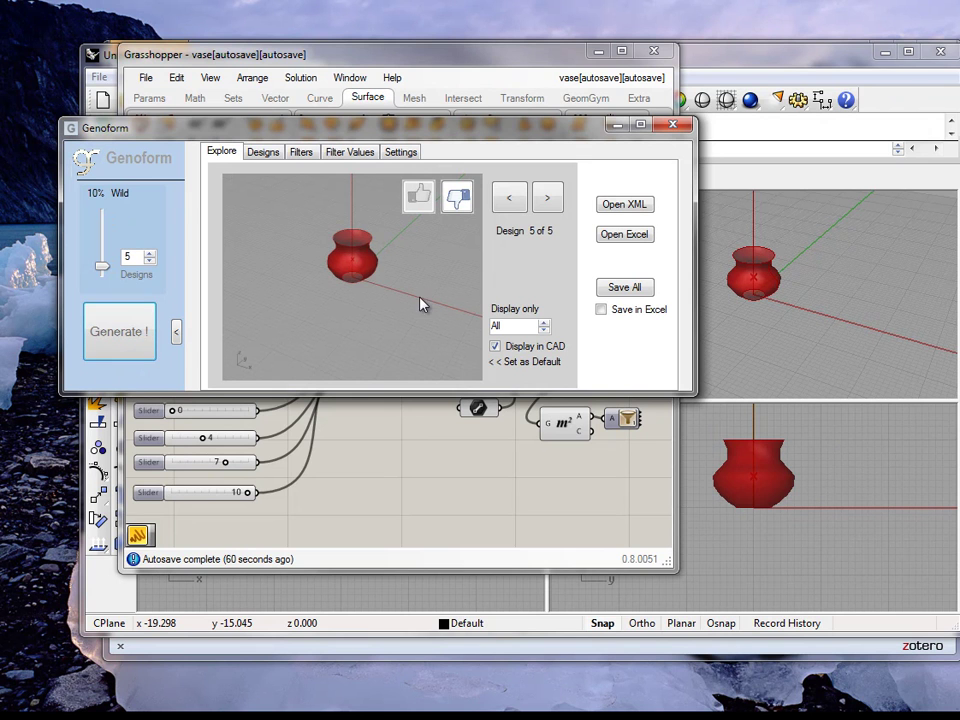
Browse the generated vase designs back to the default design and forward again to the fifth
click(512, 204)
click(513, 206)
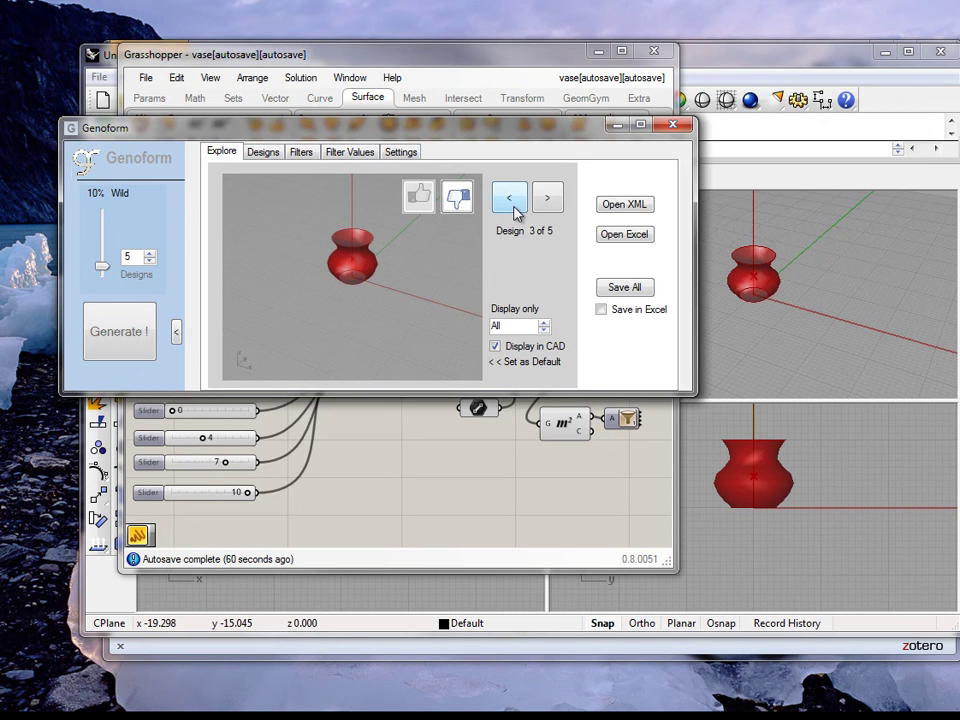
click(512, 204)
click(512, 204)
click(515, 211)
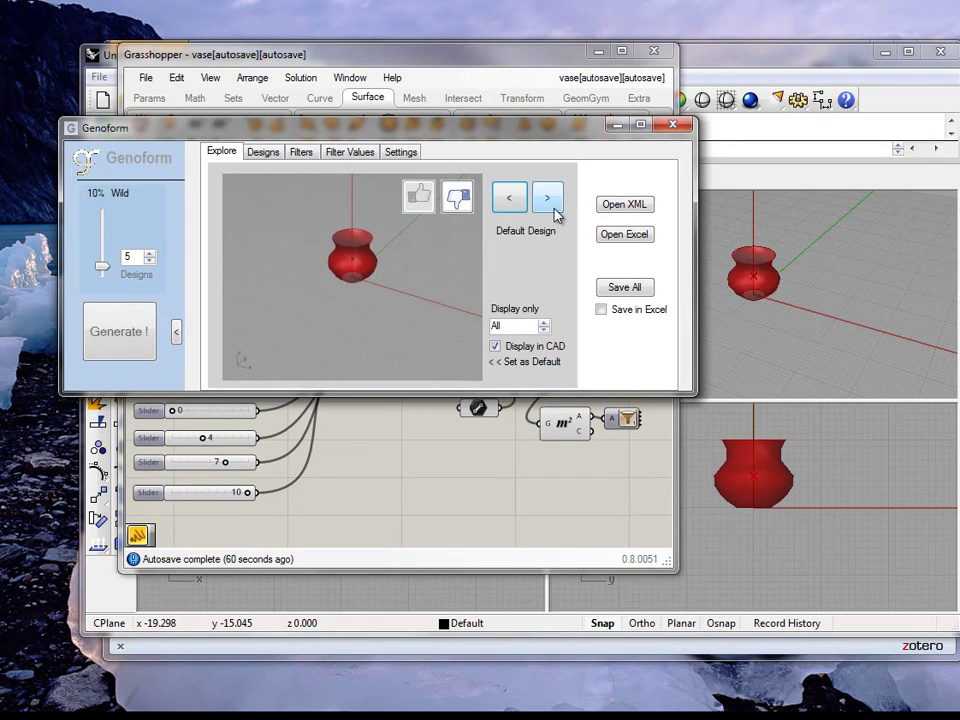
click(549, 205)
click(549, 205)
click(549, 205)
click(549, 205)
click(549, 205)
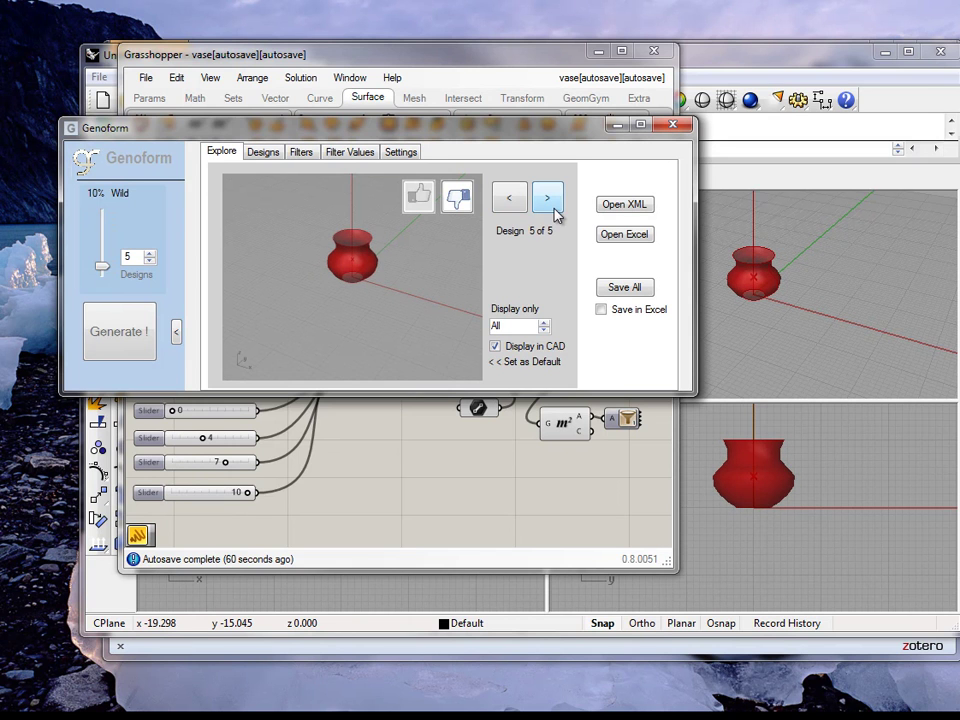
Raise the wildness to 93% and generate five more vase designs
drag(101, 268, 103, 216)
click(100, 338)
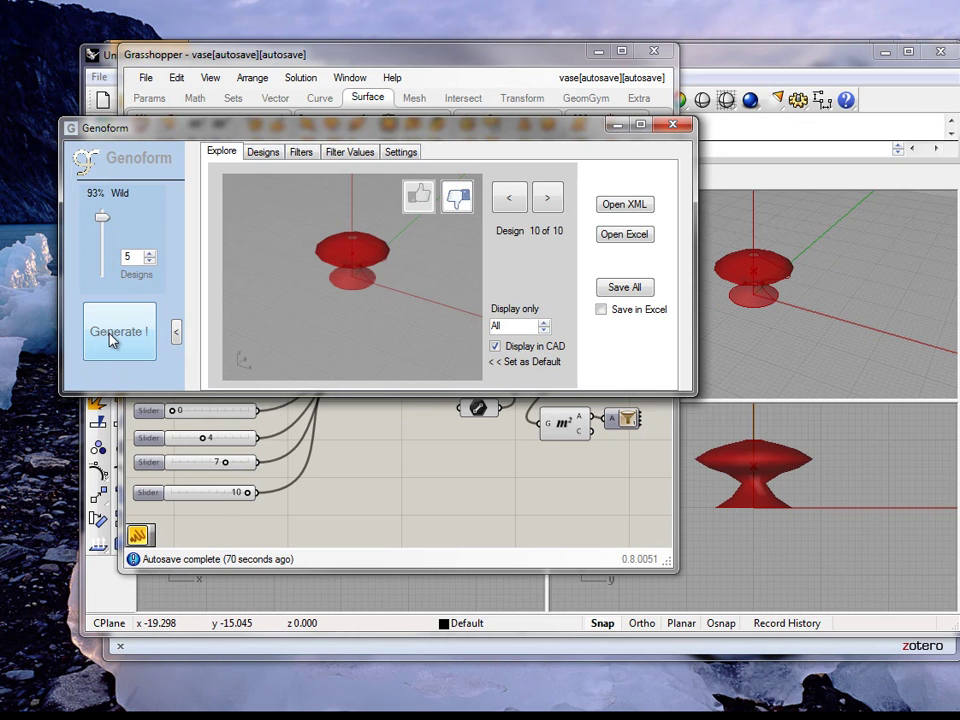
click(516, 210)
click(548, 200)
Enable Wilder Designs, raise the level to 300% CRAZY, and generate five more vase designs
click(396, 157)
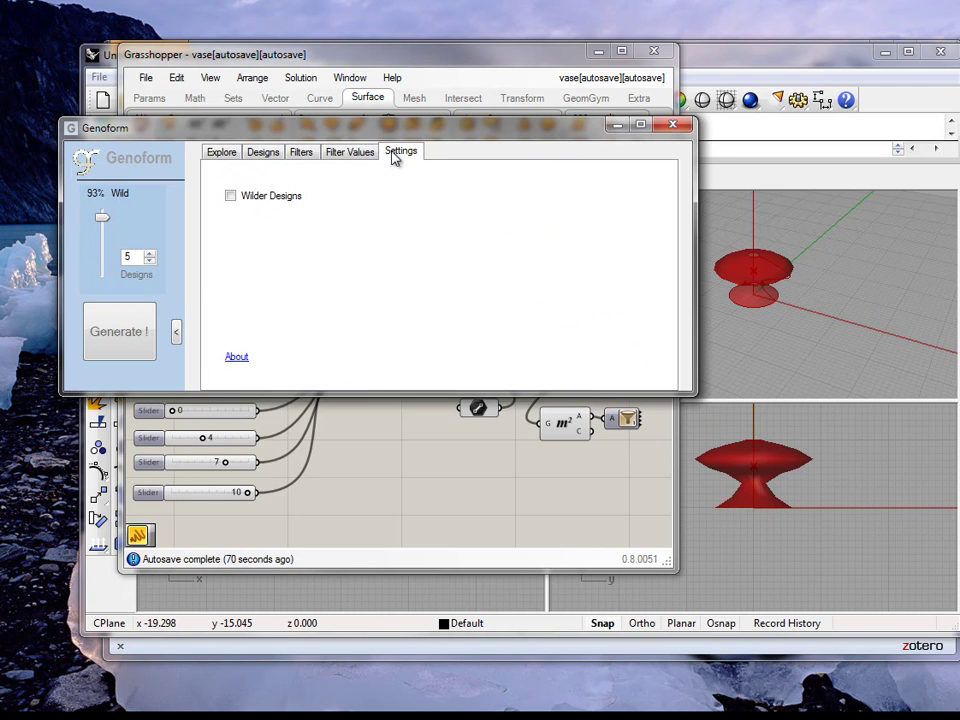
click(230, 197)
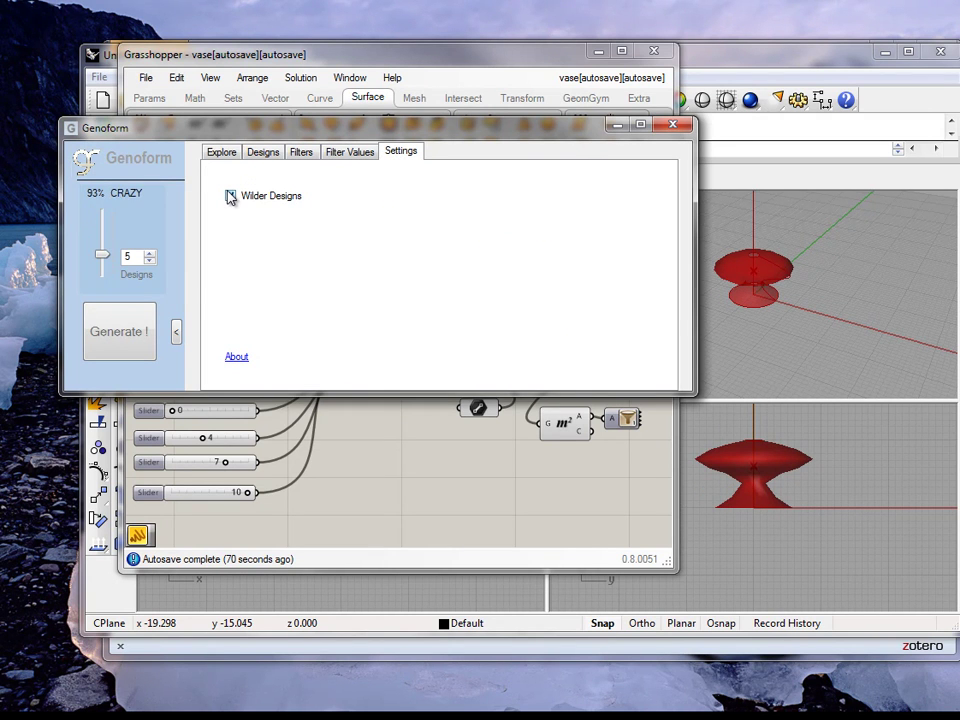
click(208, 154)
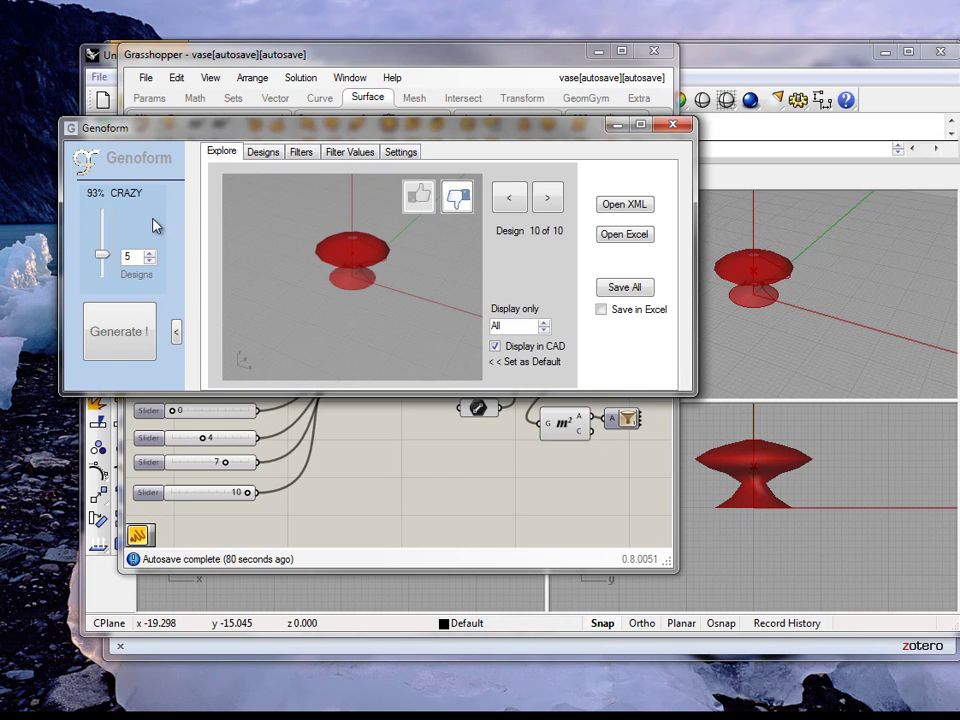
drag(100, 257, 120, 192)
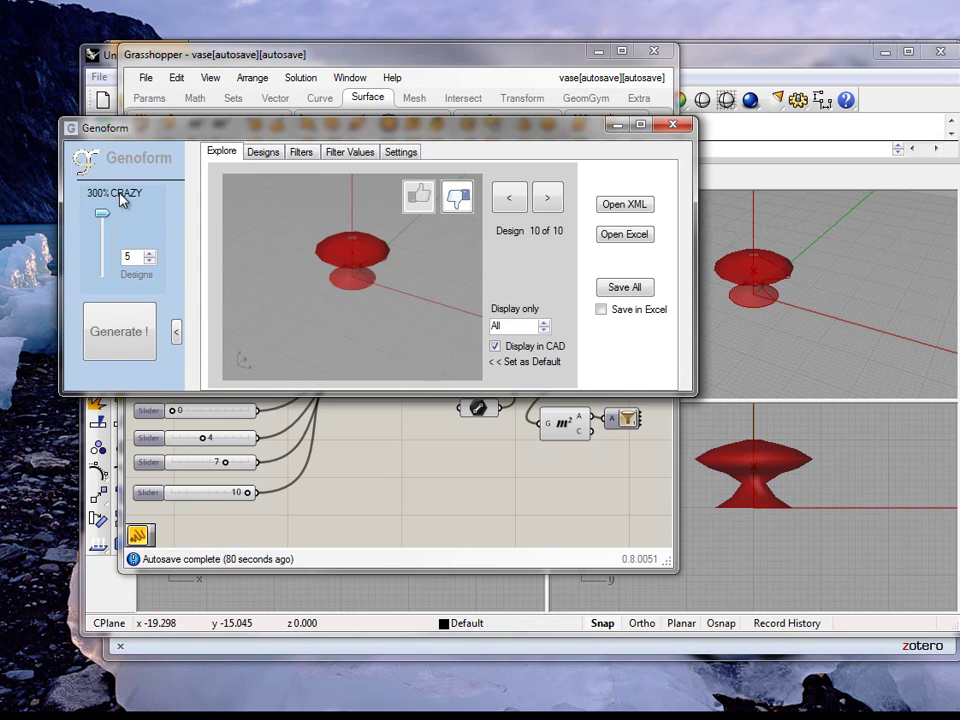
click(115, 325)
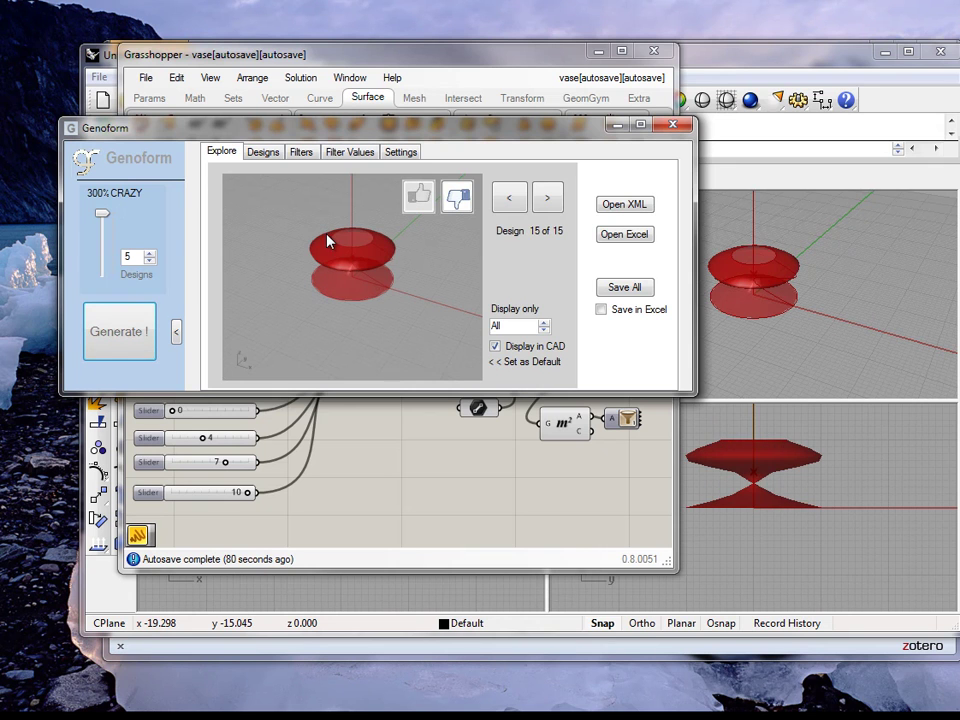
Disable Wilder Designs, set the wildness to 30%, and generate another five vase designs
click(405, 154)
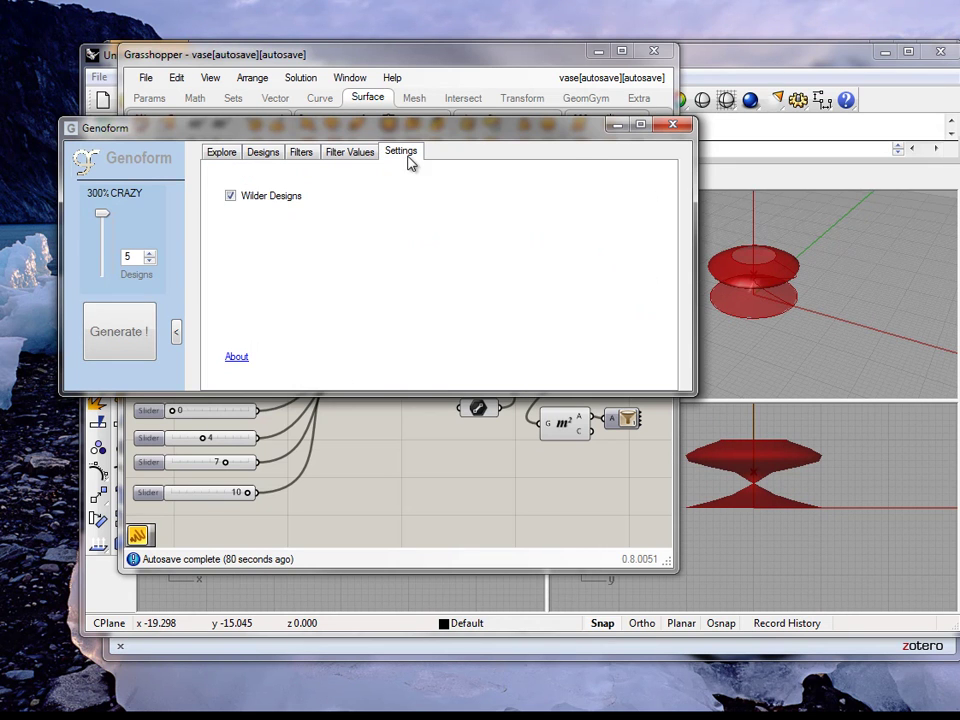
click(230, 196)
drag(103, 224, 103, 256)
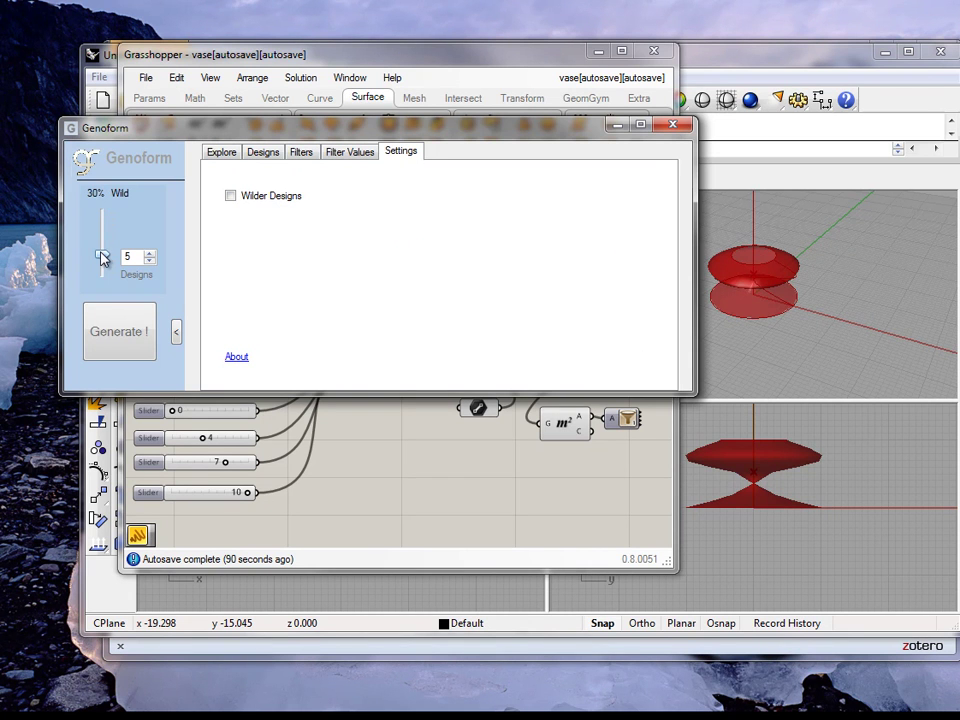
click(107, 332)
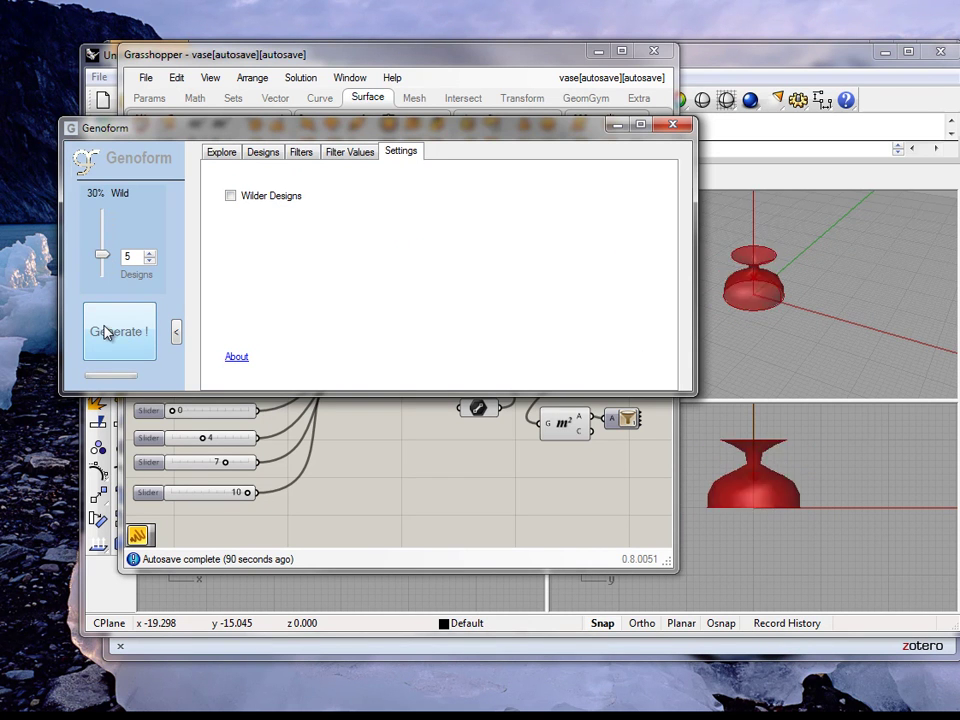
Examine the parameter values of all generated vase designs and their pass, like, geometry and filter checks
click(223, 154)
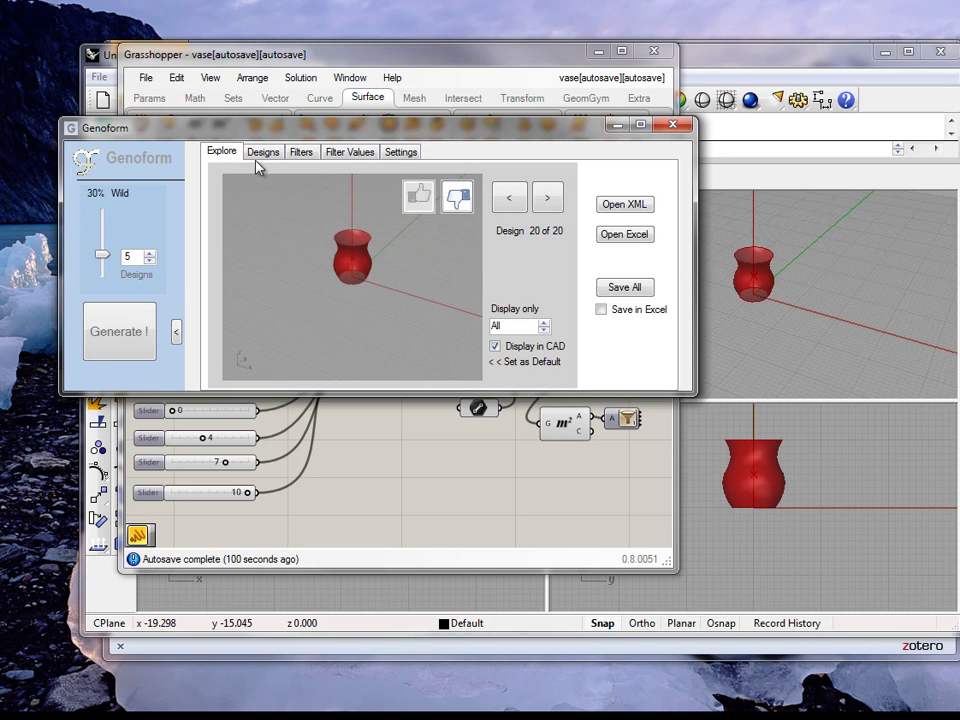
click(264, 153)
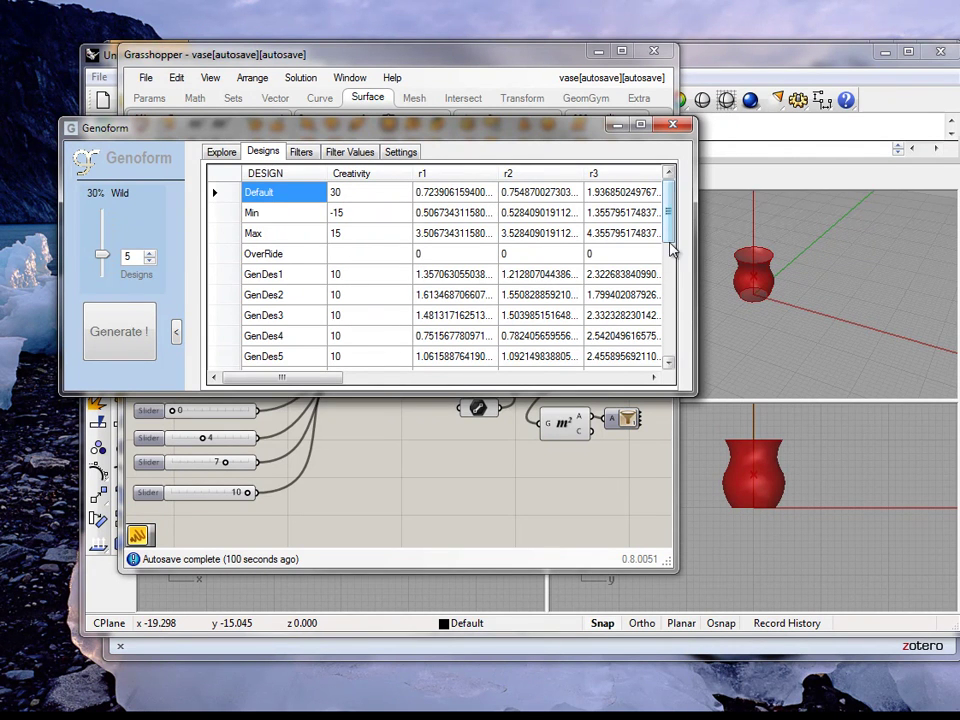
drag(670, 240, 666, 326)
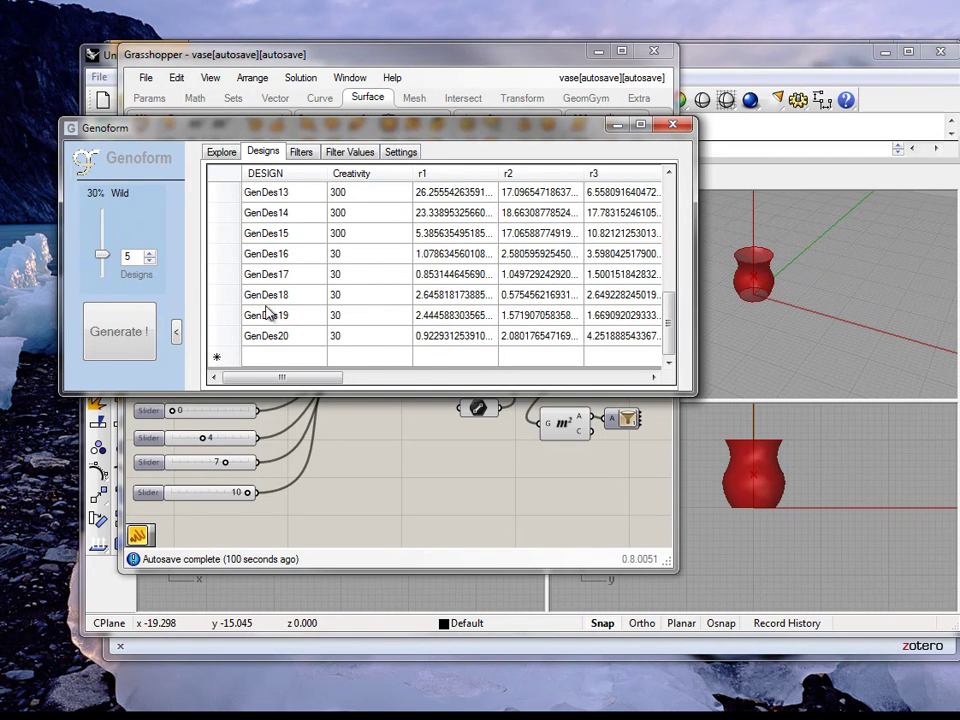
drag(265, 383, 546, 383)
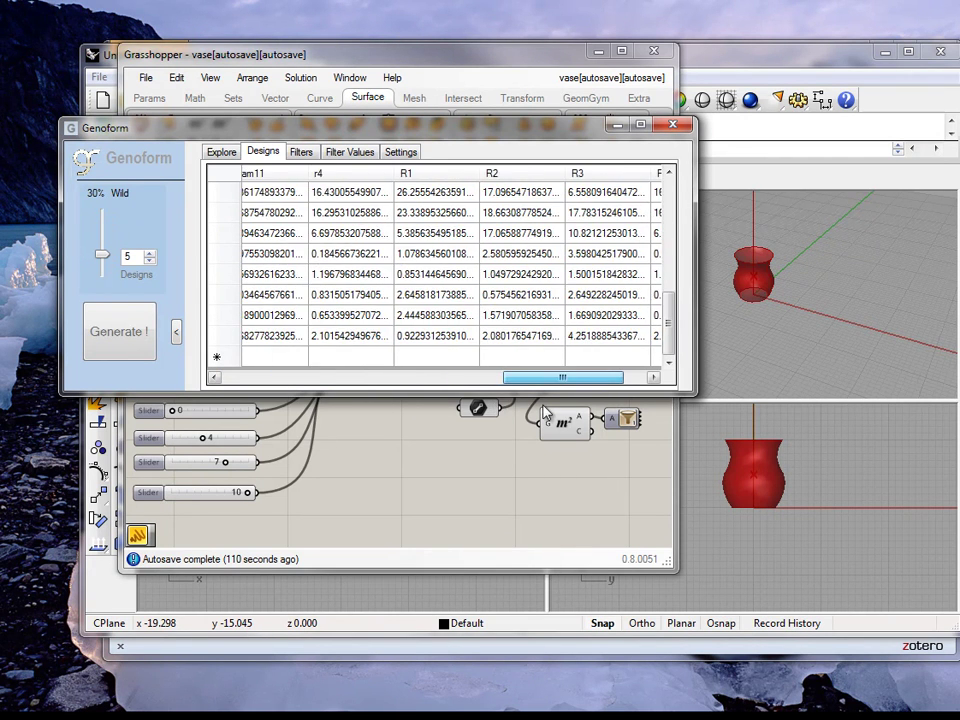
click(302, 152)
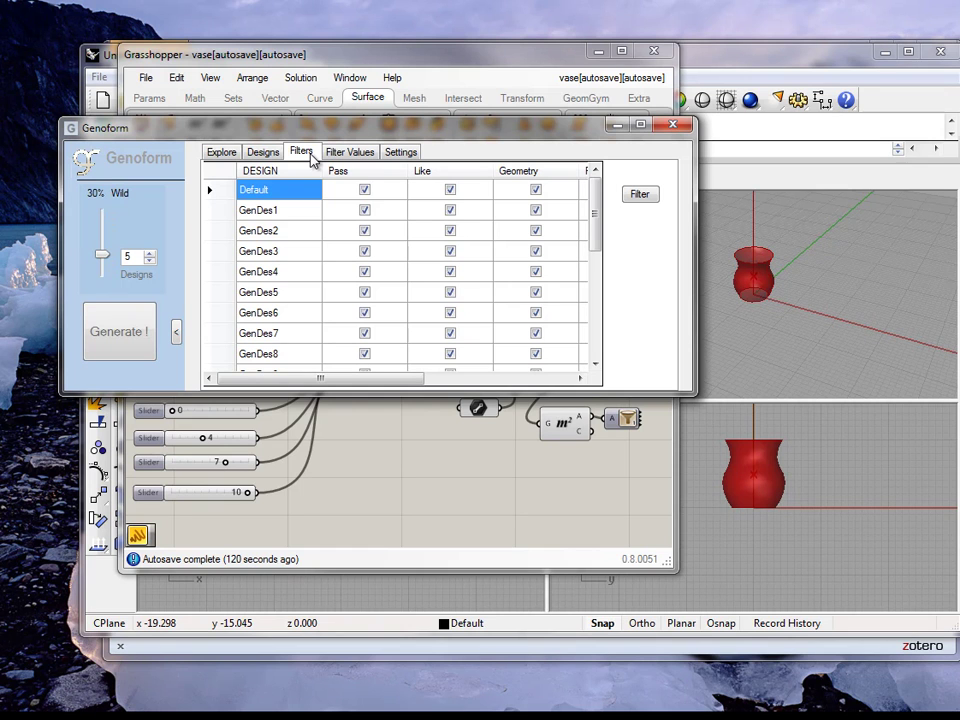
drag(399, 386, 514, 400)
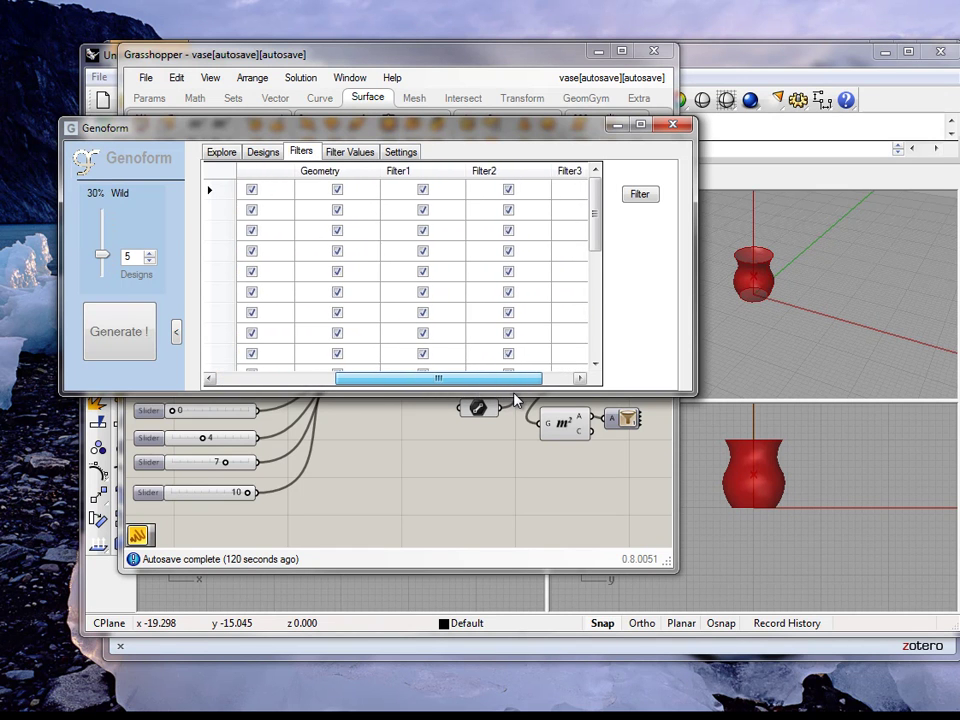
Set the filter range to 77% and review which generated vase designs satisfy Filter1
click(362, 154)
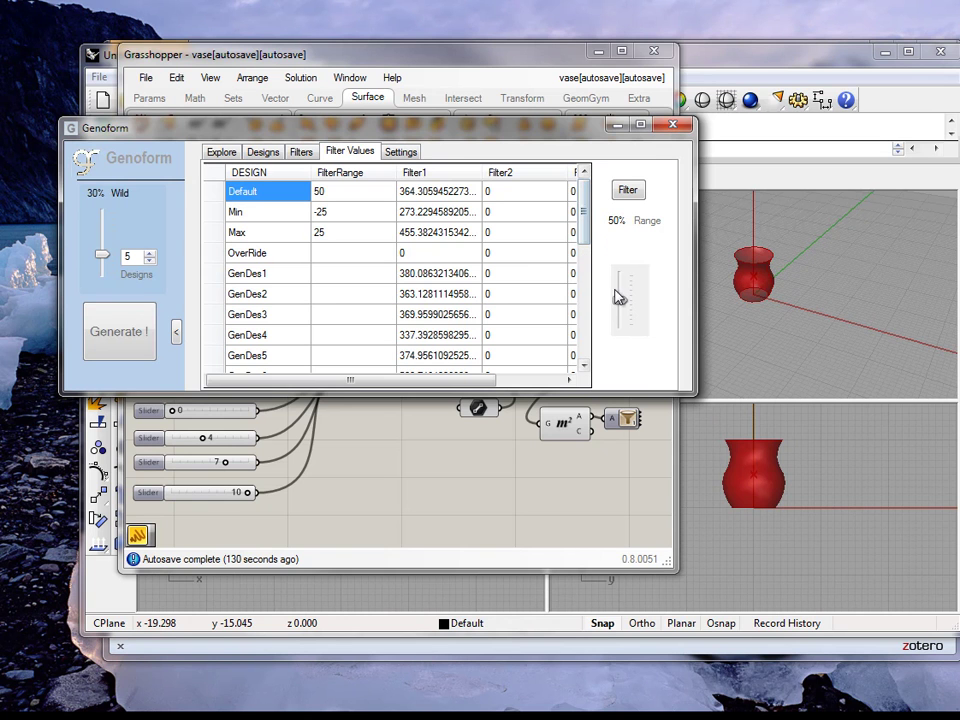
drag(620, 304, 622, 289)
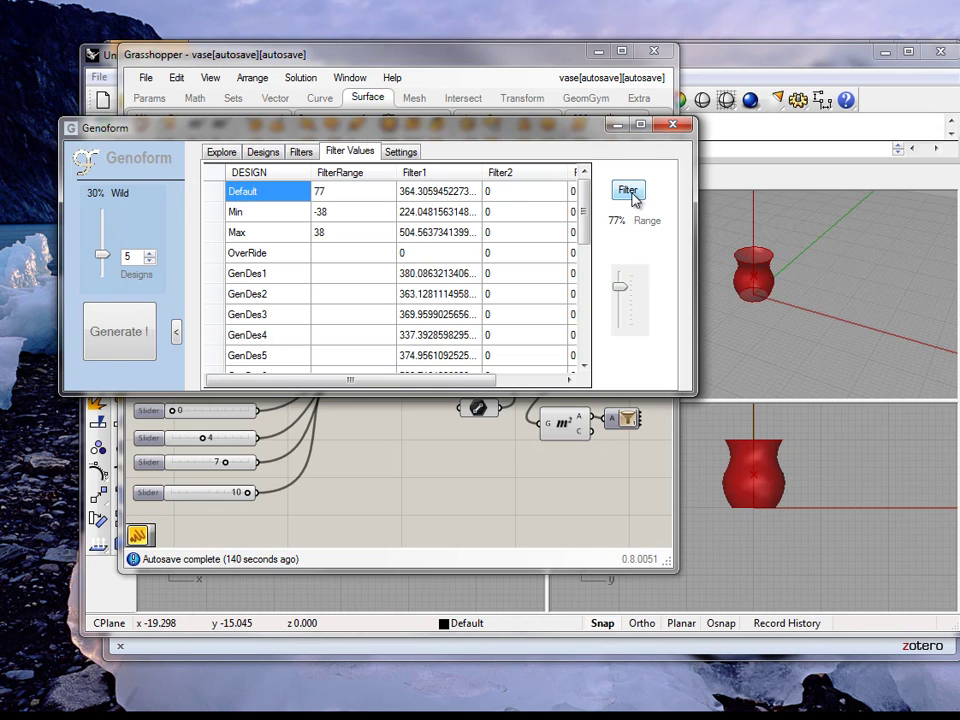
click(303, 153)
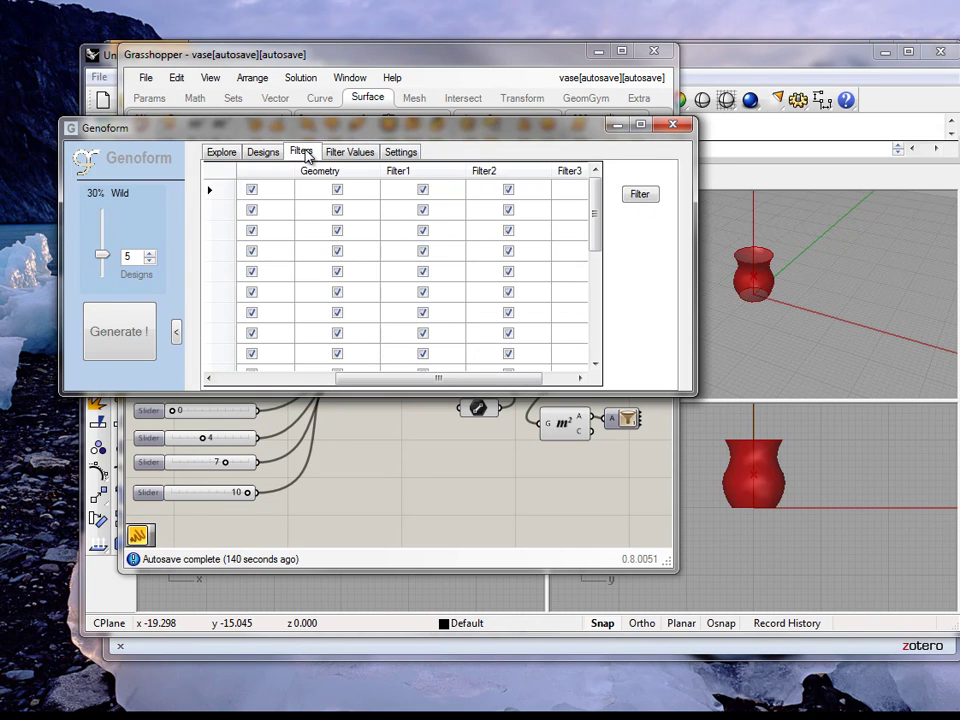
drag(600, 238, 591, 289)
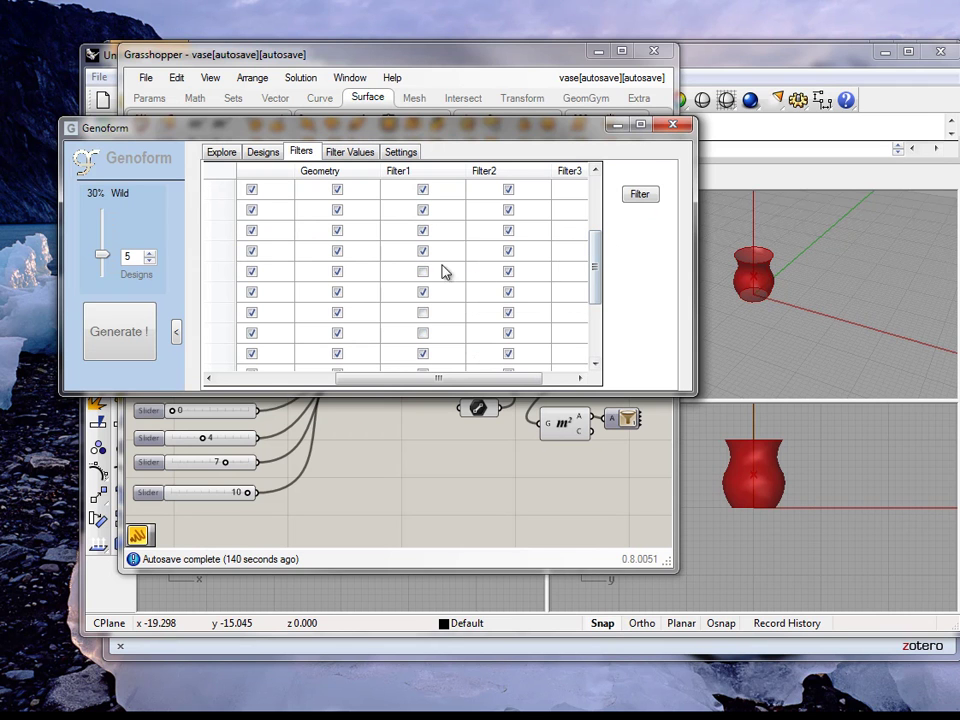
mouse_move(598, 291)
mouse_down()
mouse_move(598, 326)
mouse_move(613, 236)
mouse_up()
drag(428, 374, 272, 350)
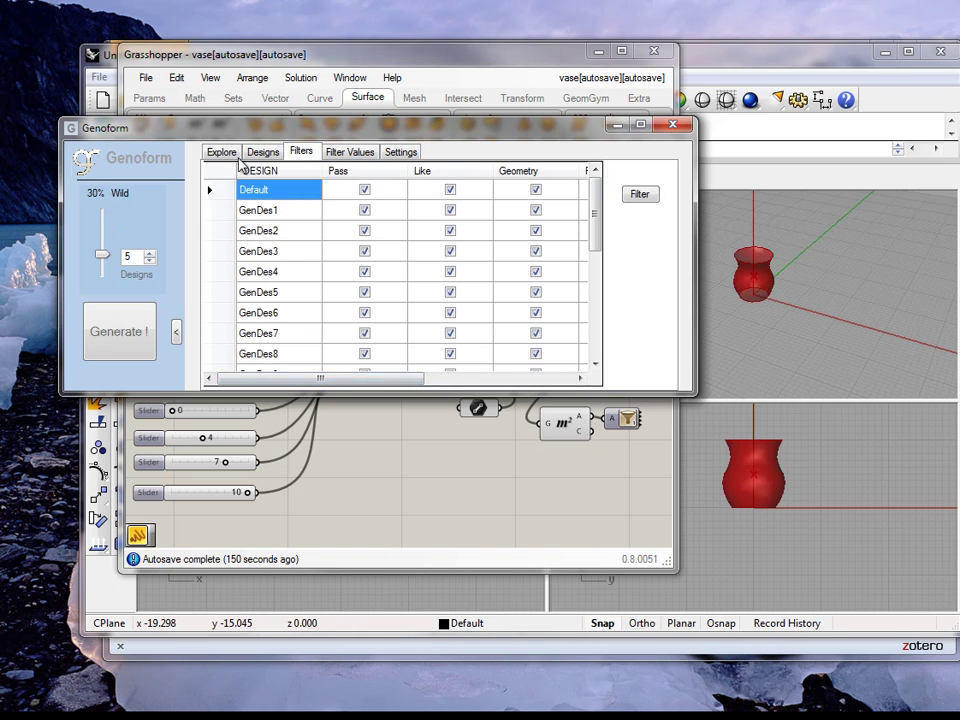
Mark generated vase designs 17 and 15 as disliked and return to design 17
click(224, 152)
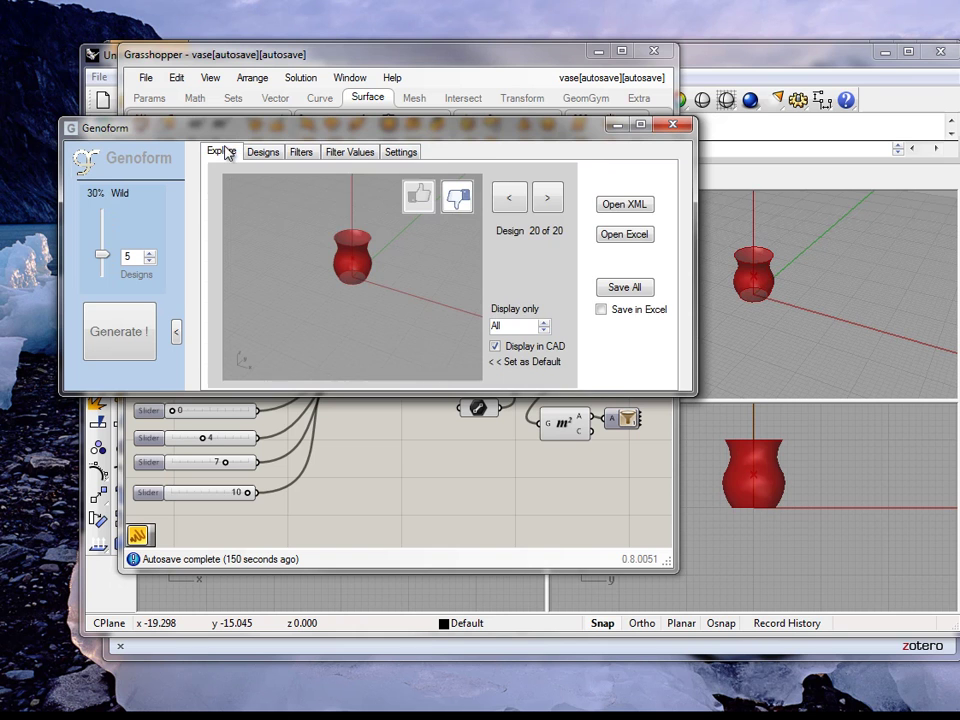
click(511, 204)
click(511, 204)
click(511, 204)
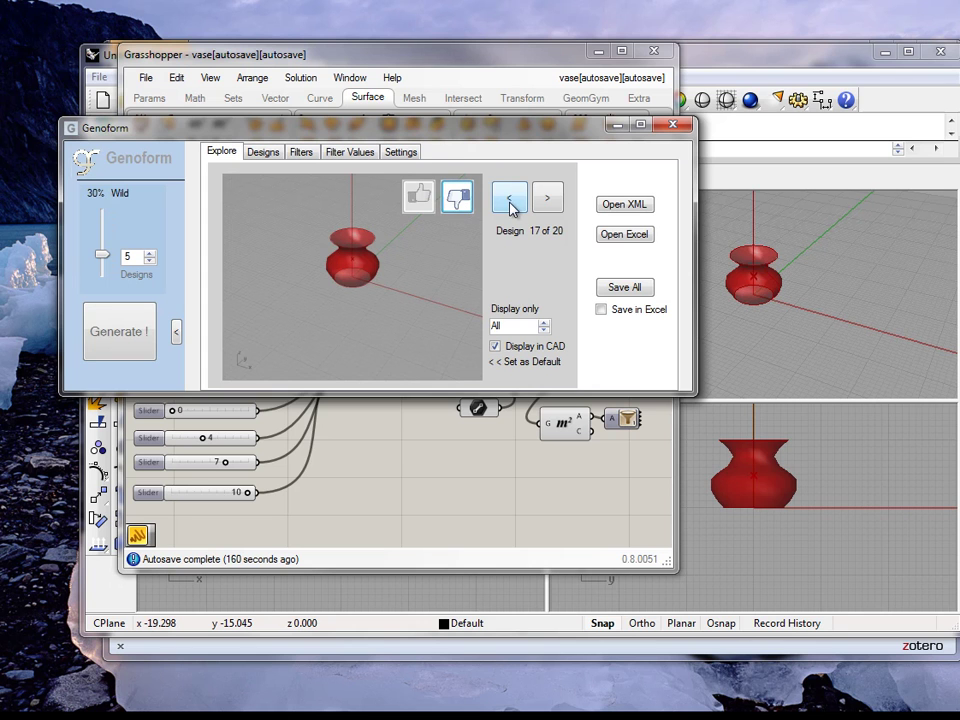
click(456, 199)
click(456, 199)
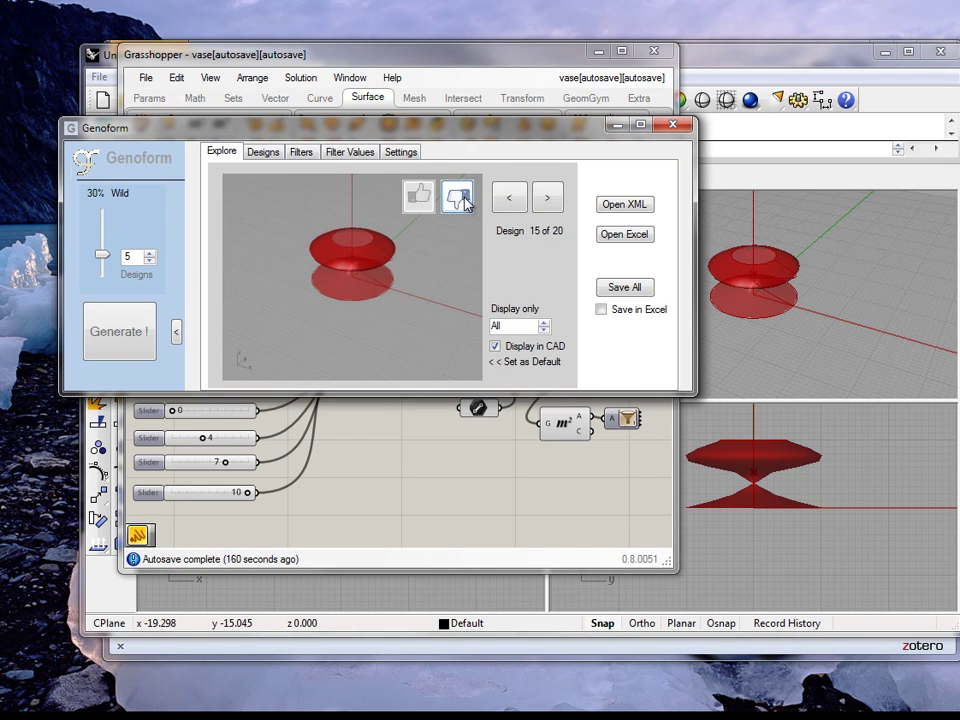
click(549, 208)
click(548, 205)
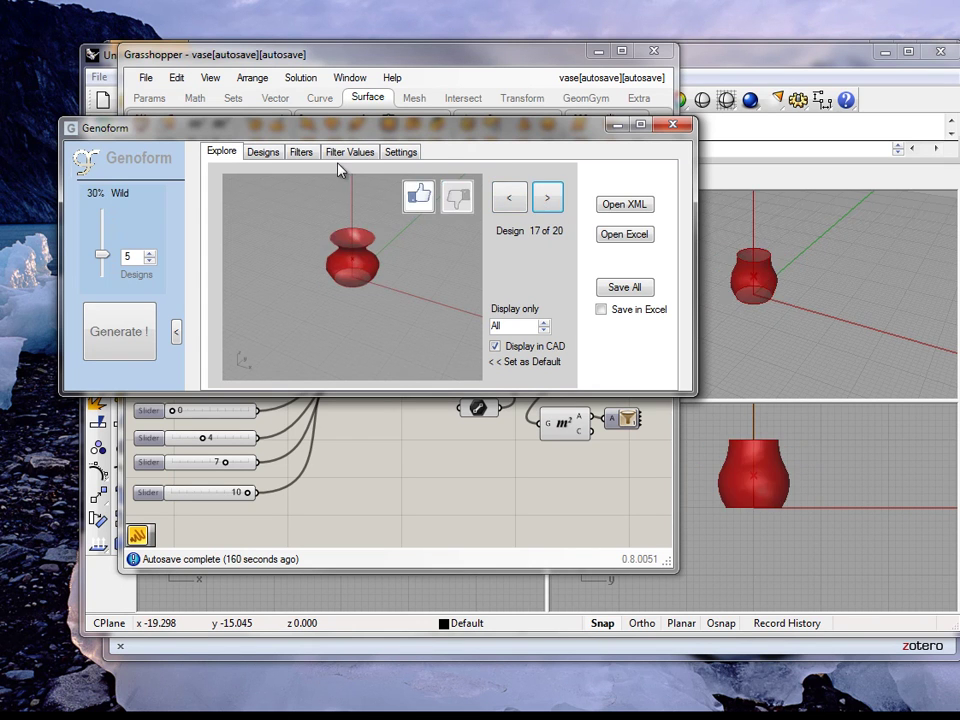
Review the Pass and Like results of the generated designs, and return to the preview of design 17
click(302, 152)
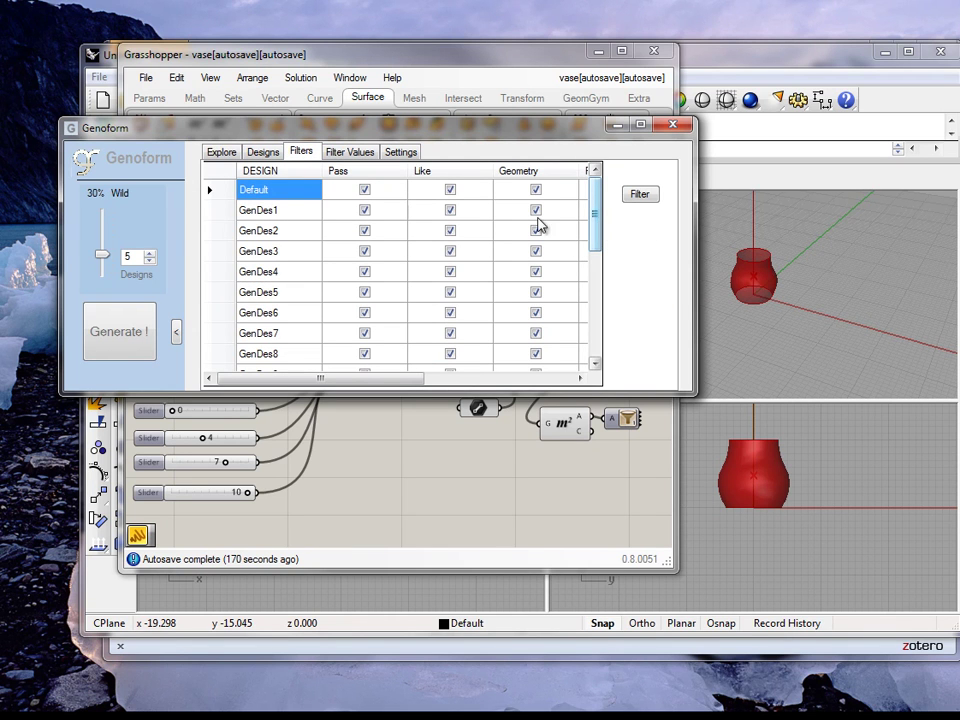
drag(598, 236, 598, 313)
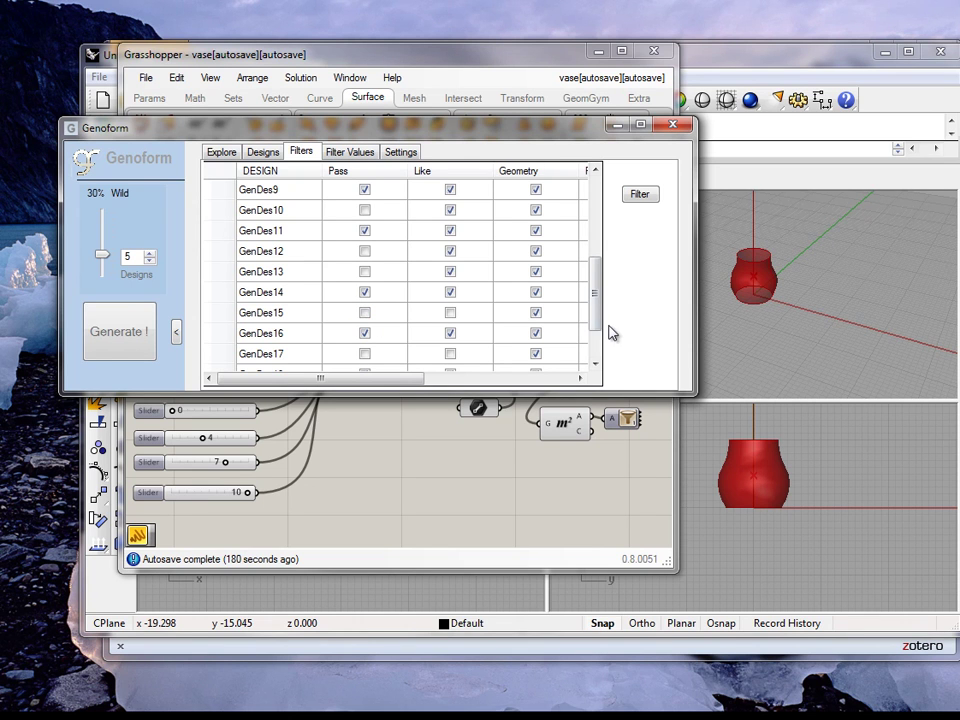
drag(597, 328, 605, 255)
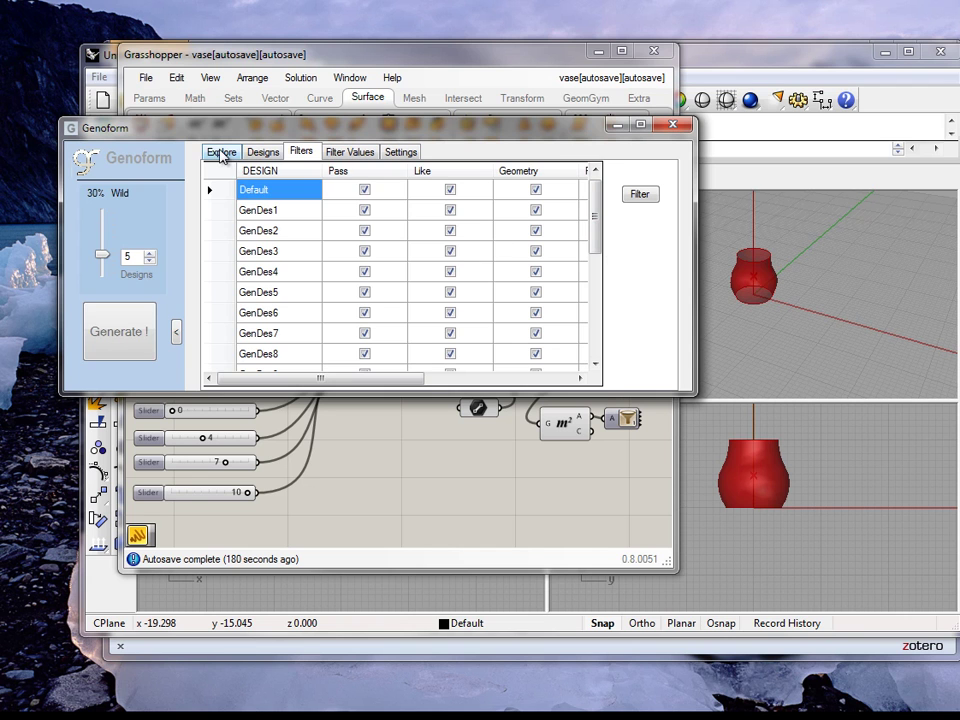
click(222, 153)
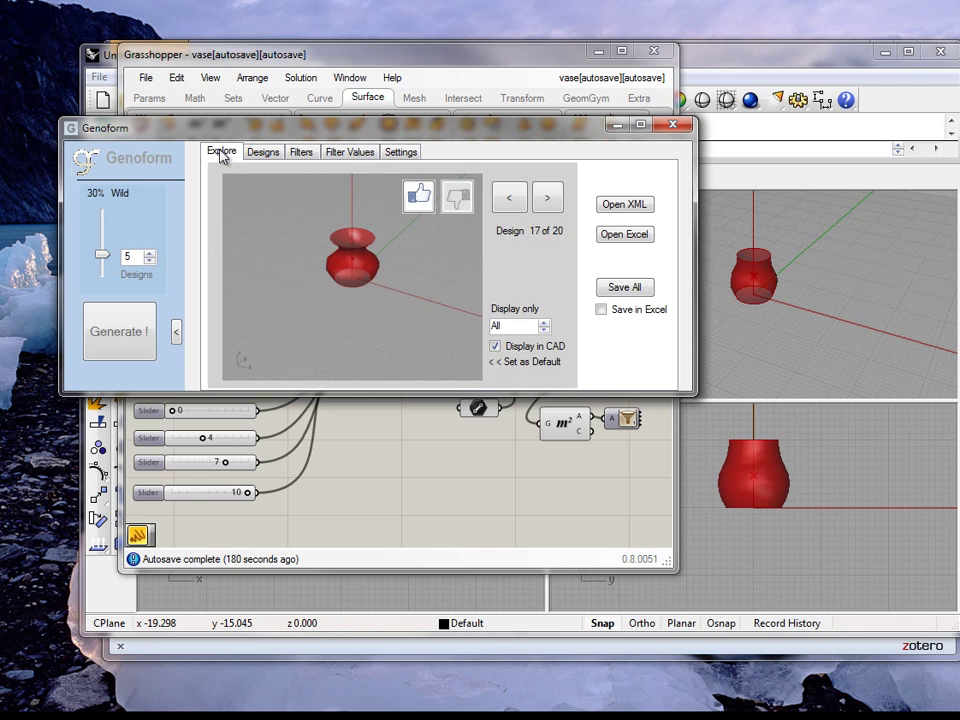